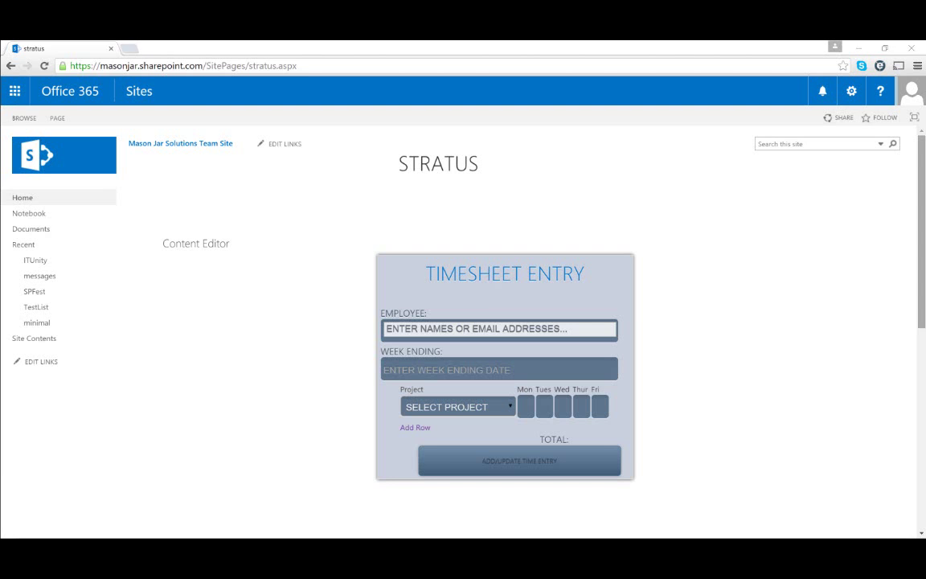
After checking the timesheet's project choices, create a new custom list named Time
left_click(505, 408)
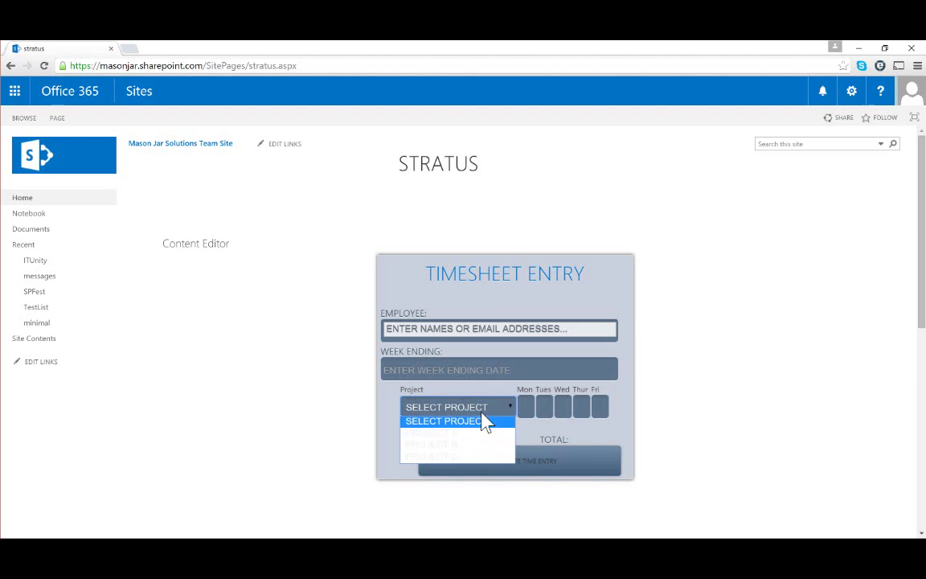
left_click(541, 407)
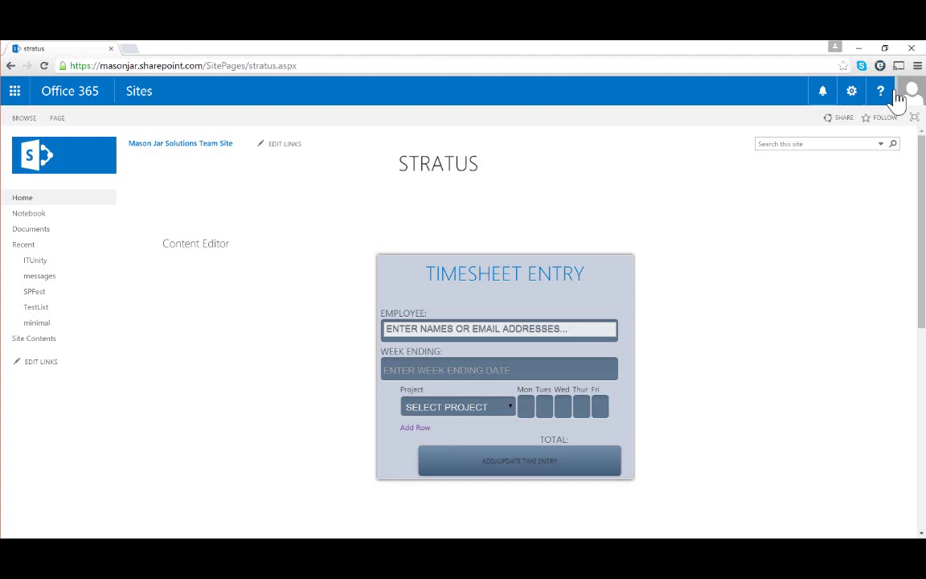
left_click(851, 91)
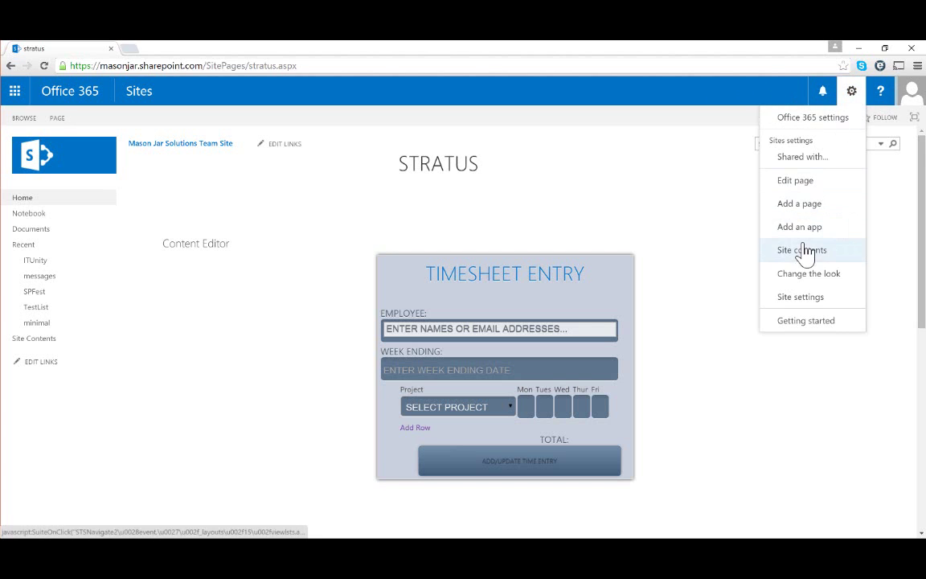
left_click(804, 250)
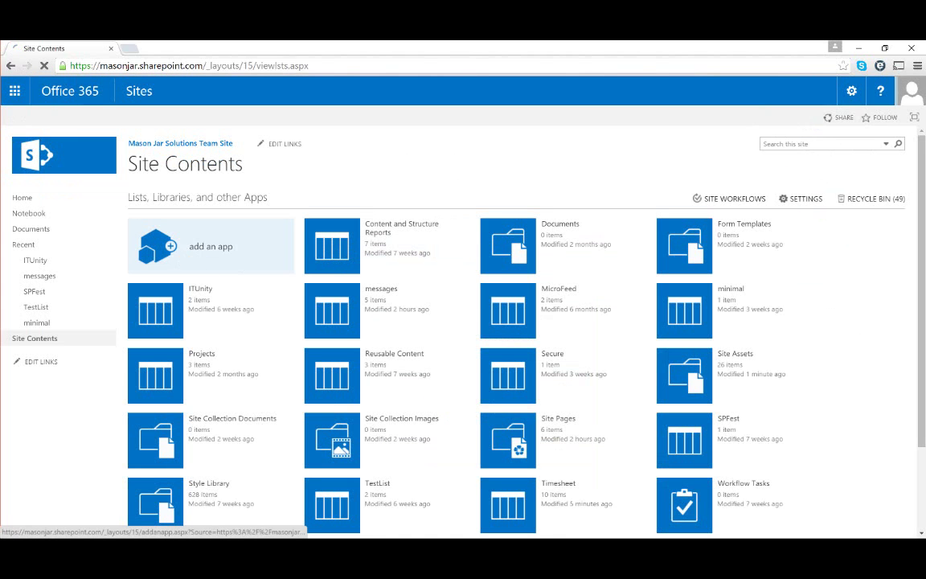
left_click(197, 189)
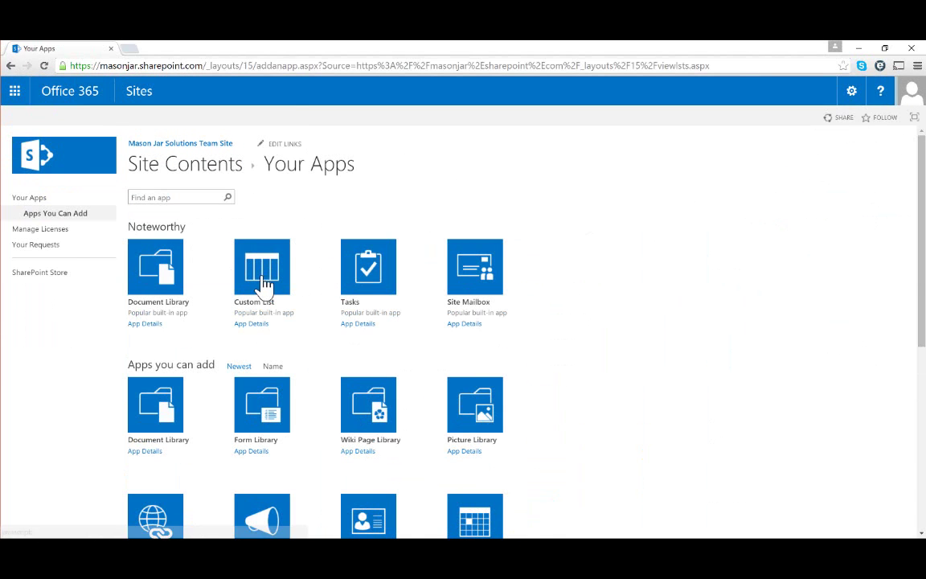
left_click(265, 276)
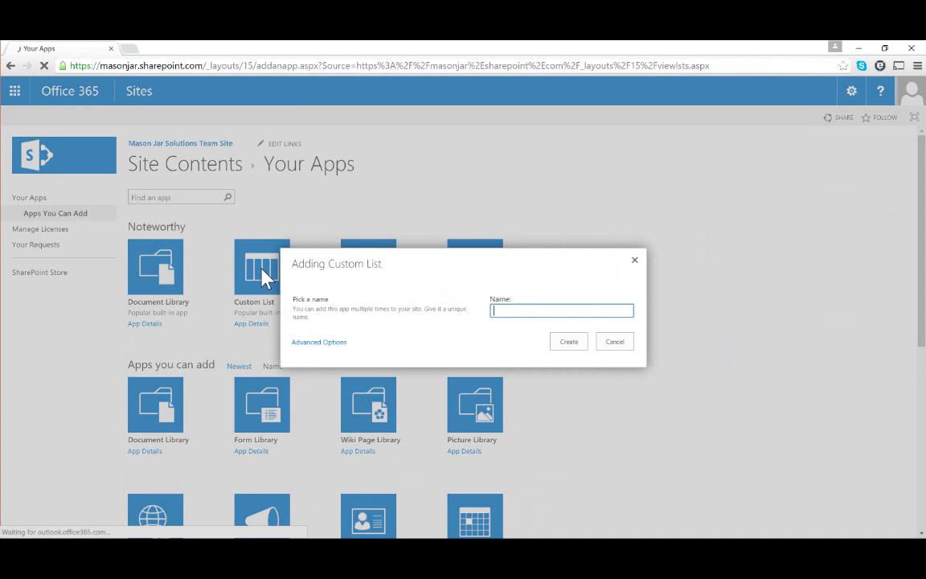
type("Time")
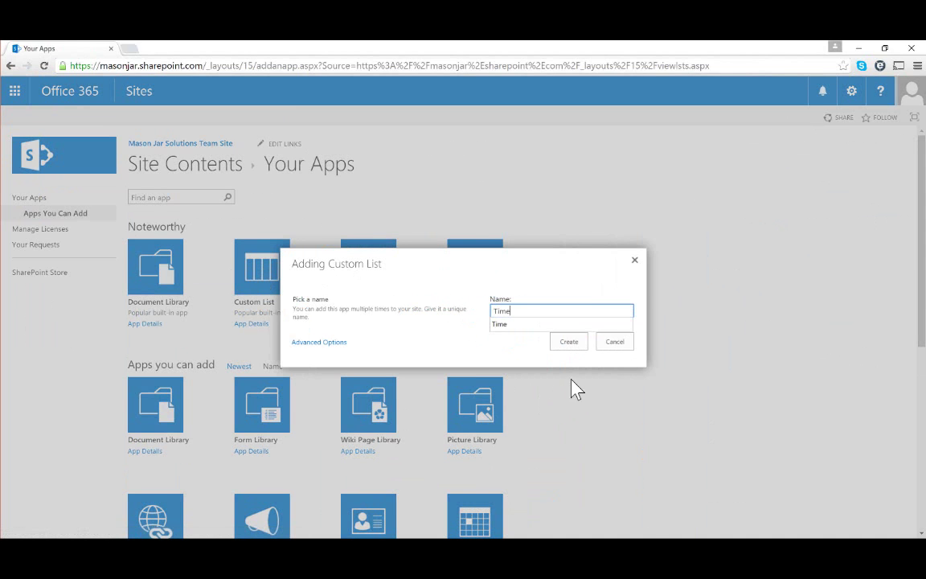
left_click(568, 341)
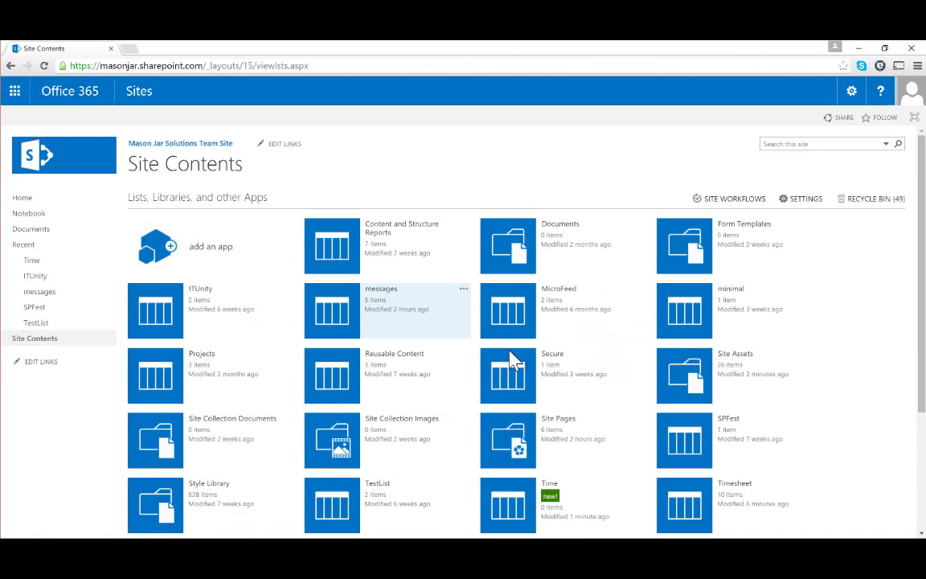
Open the settings page of the new Time list
scroll(619, 434, "down", 2)
left_click(640, 368)
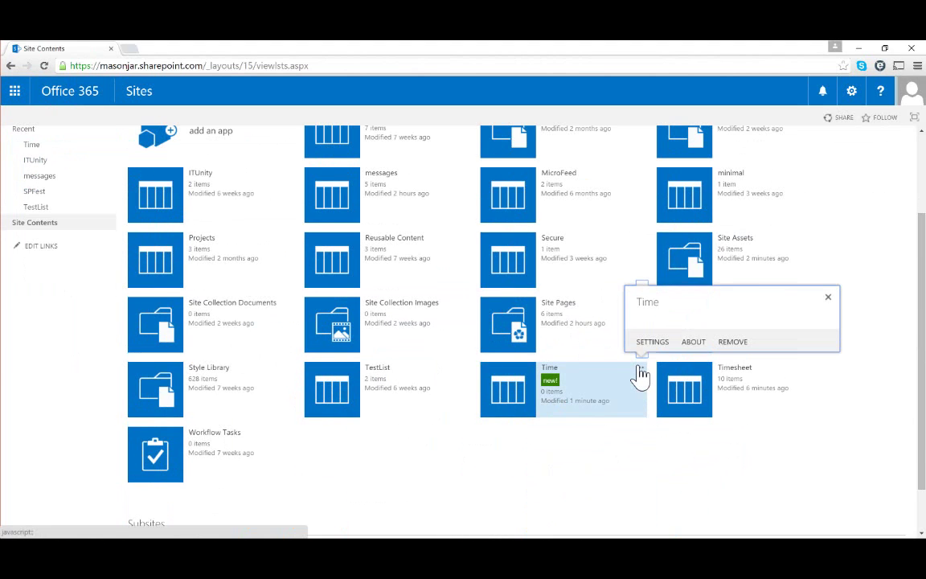
left_click(652, 341)
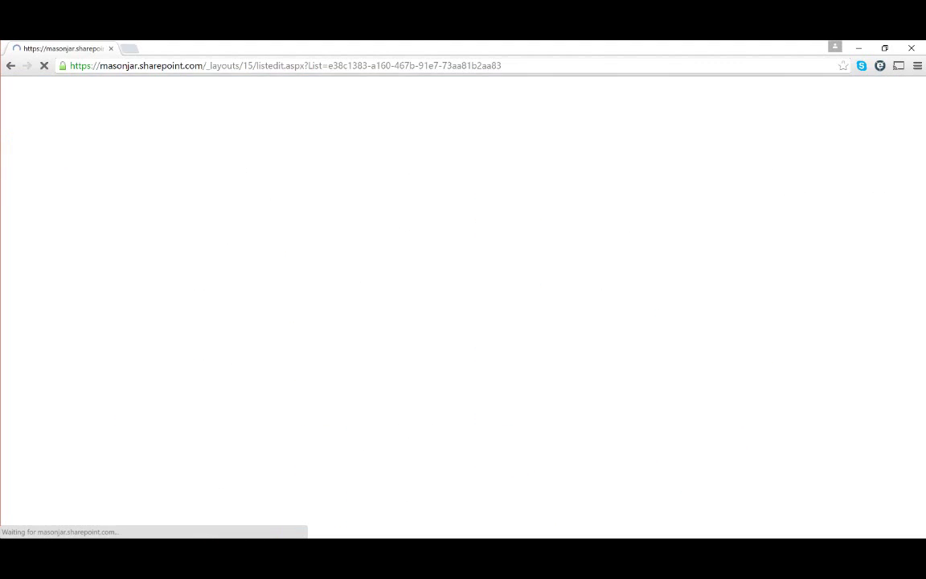
scroll(347, 372, "down", 3)
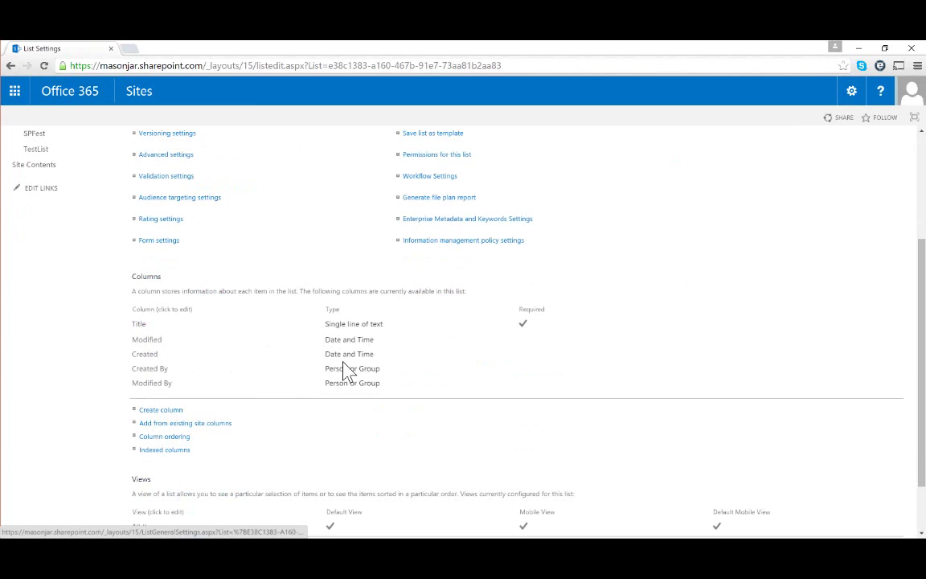
Start a lookup column named Timesheet that draws from the Timesheet list
left_click(164, 410)
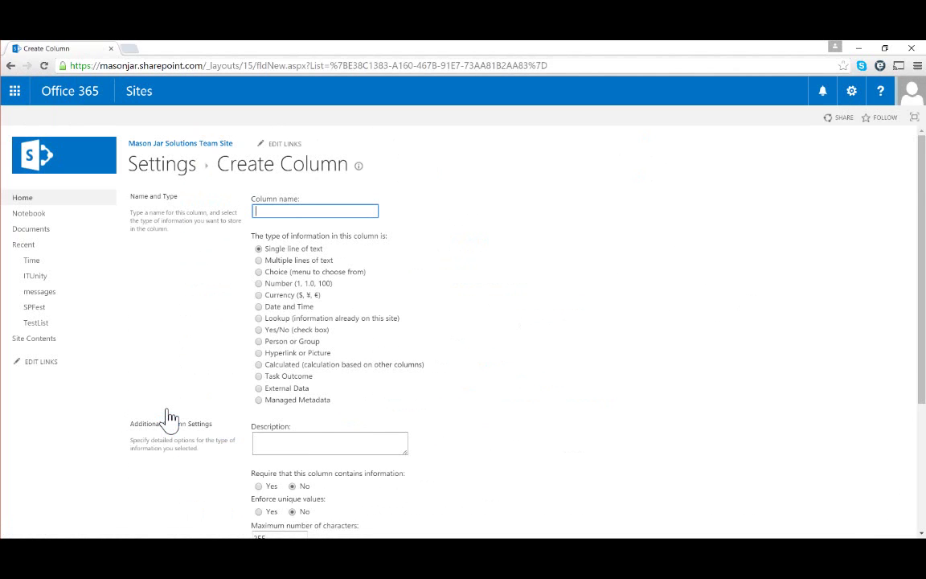
type("Timesheet")
left_click(258, 318)
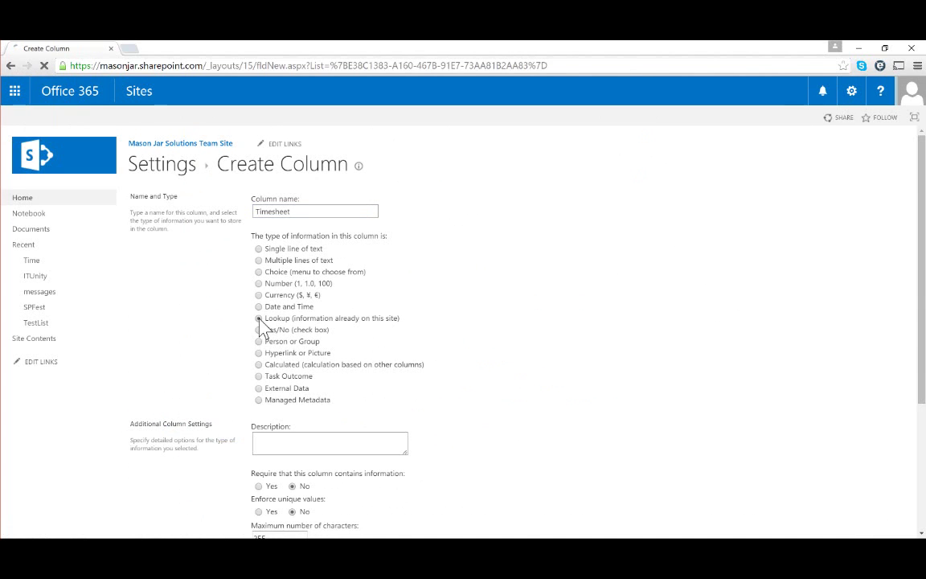
scroll(583, 341, "down", 3)
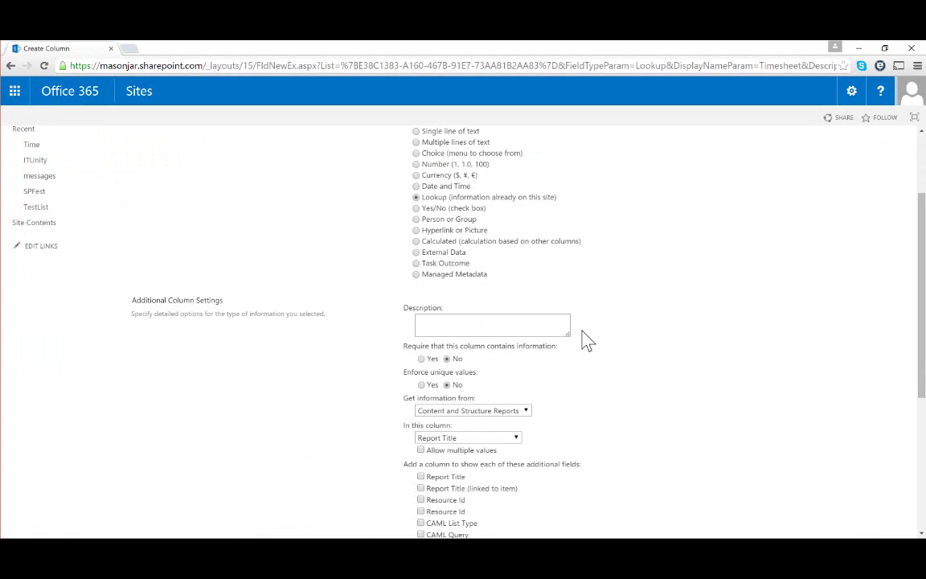
left_click(459, 411)
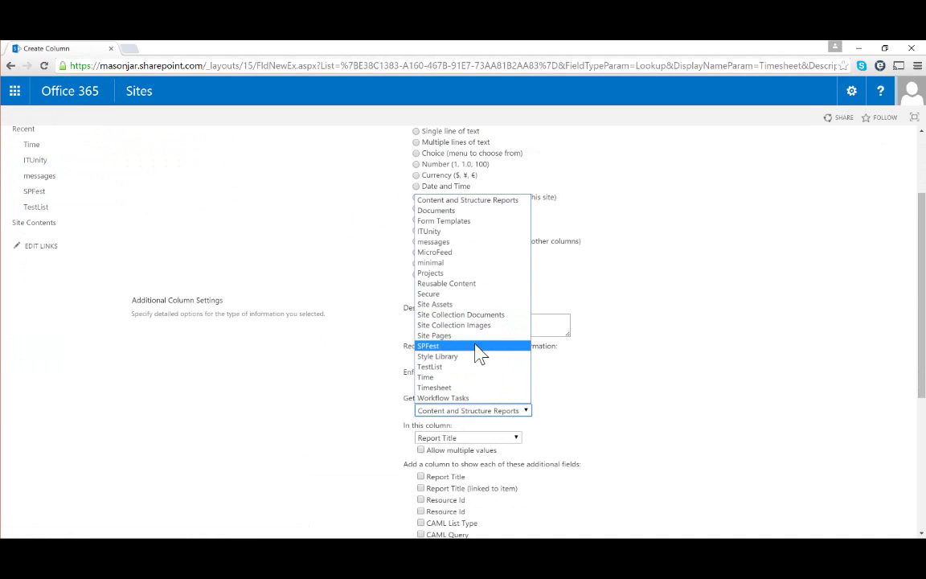
left_click(438, 387)
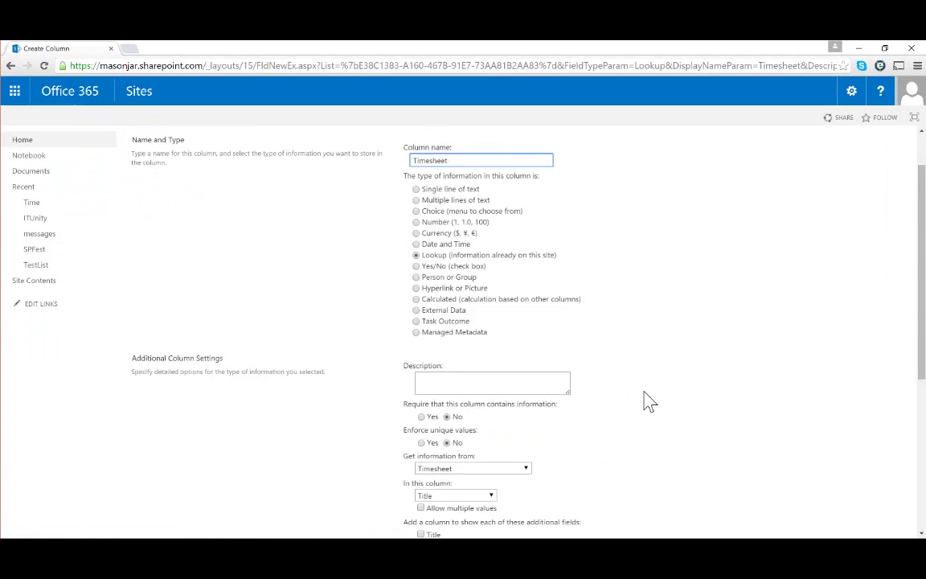
Use the Timesheet list's ID column for the lookup and save the column
scroll(432, 386, "down", 3)
left_click(438, 379)
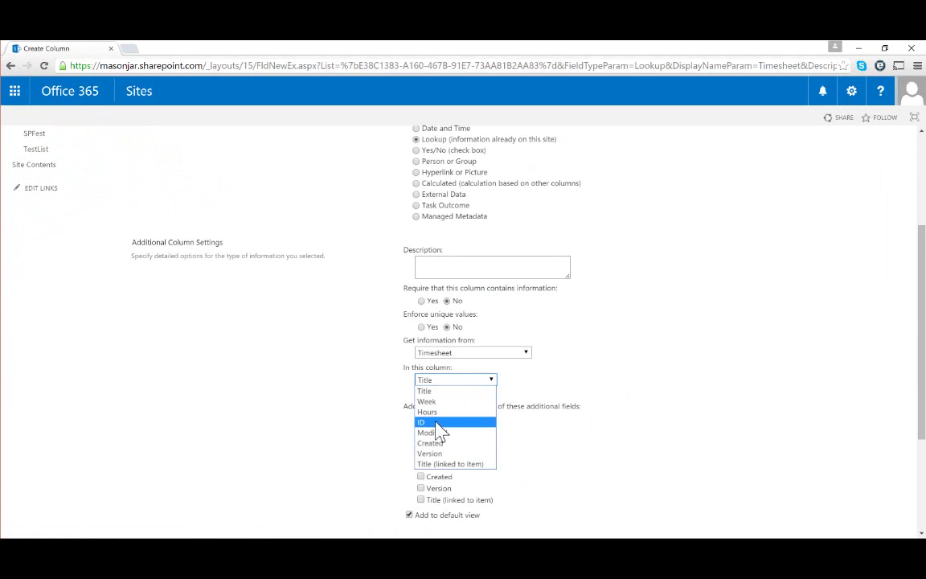
left_click(438, 420)
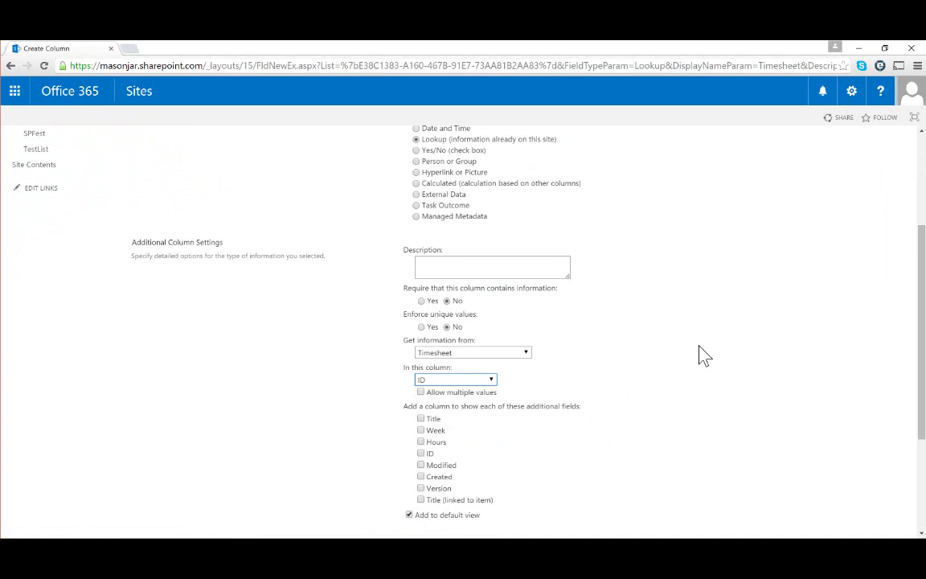
scroll(692, 403, "up", 2)
scroll(692, 403, "up", 2)
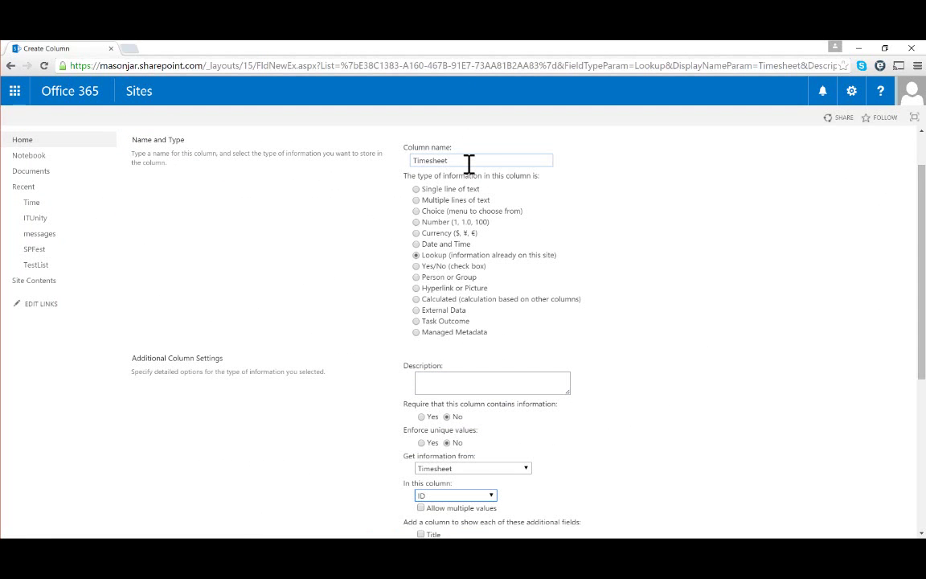
scroll(614, 279, "down", 5)
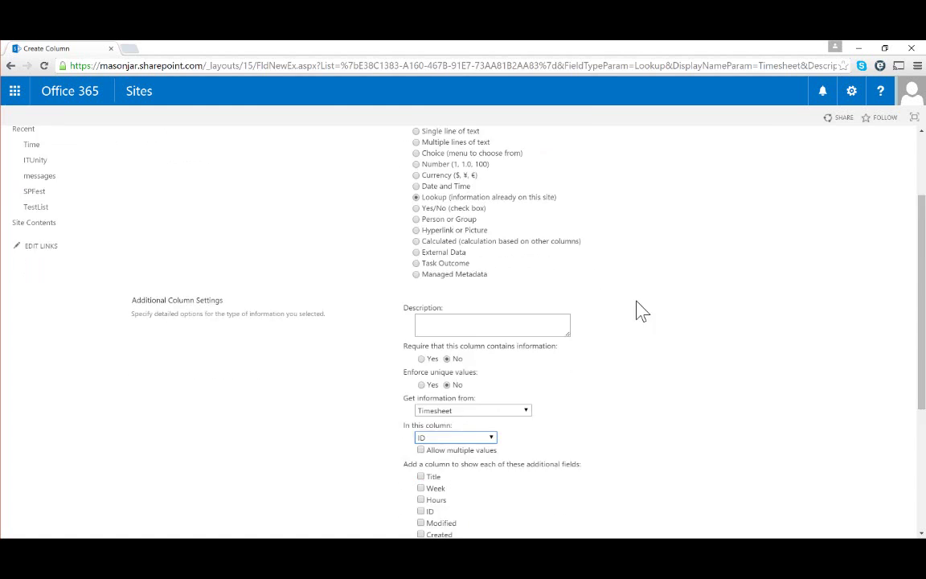
left_click(839, 486)
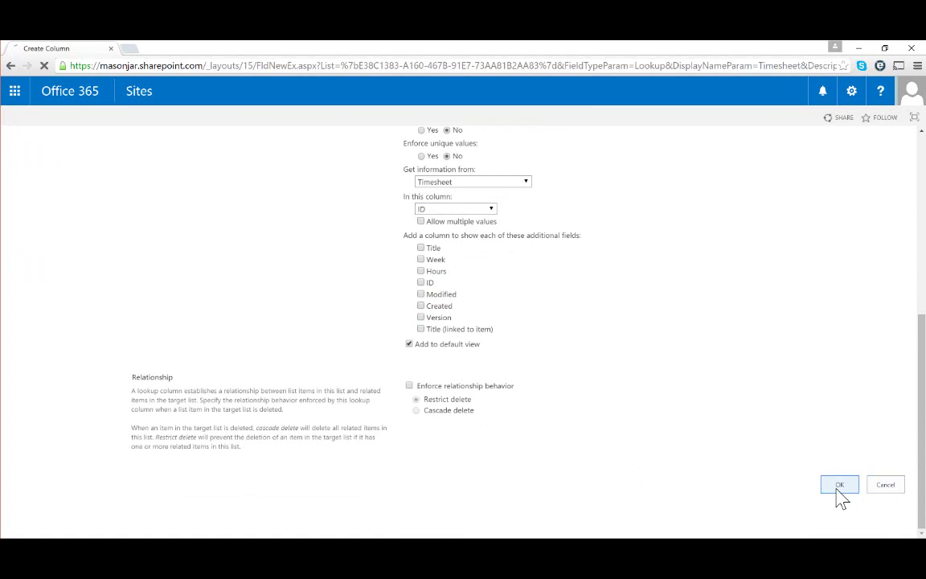
scroll(289, 382, "down", 3)
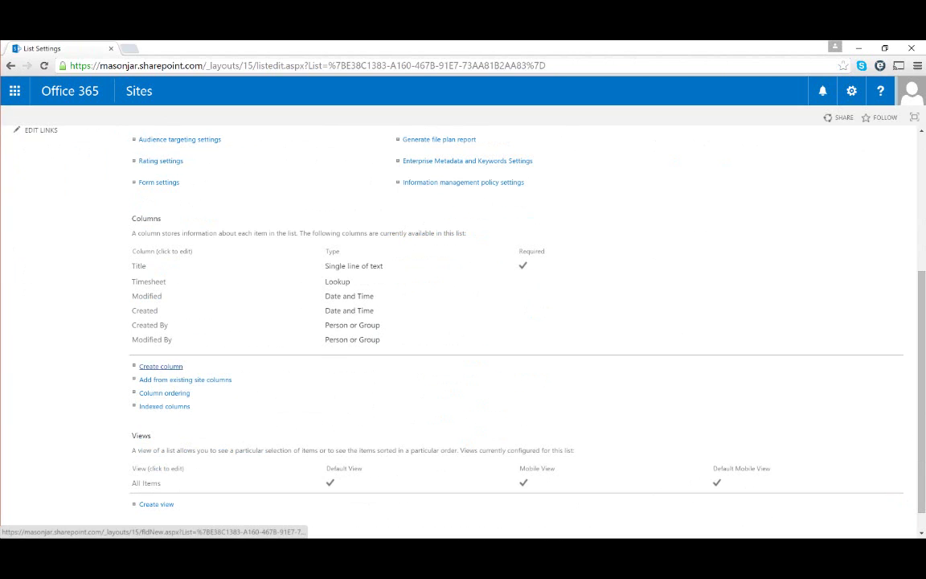
Add a single line of text column named StratusFormsRowID to the Time list
left_click(175, 367)
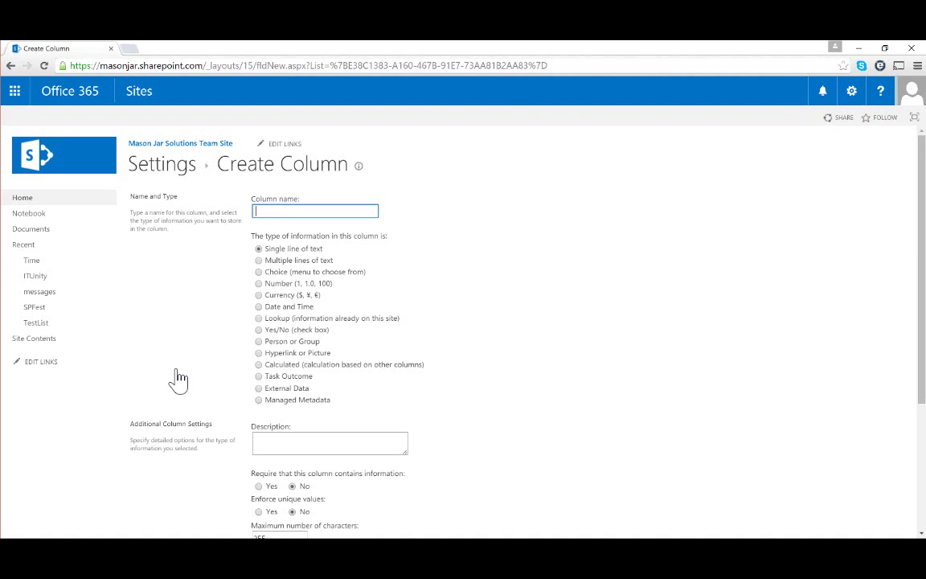
type("StratusFormsRowID")
scroll(471, 291, "down", 1)
scroll(471, 287, "down", 3)
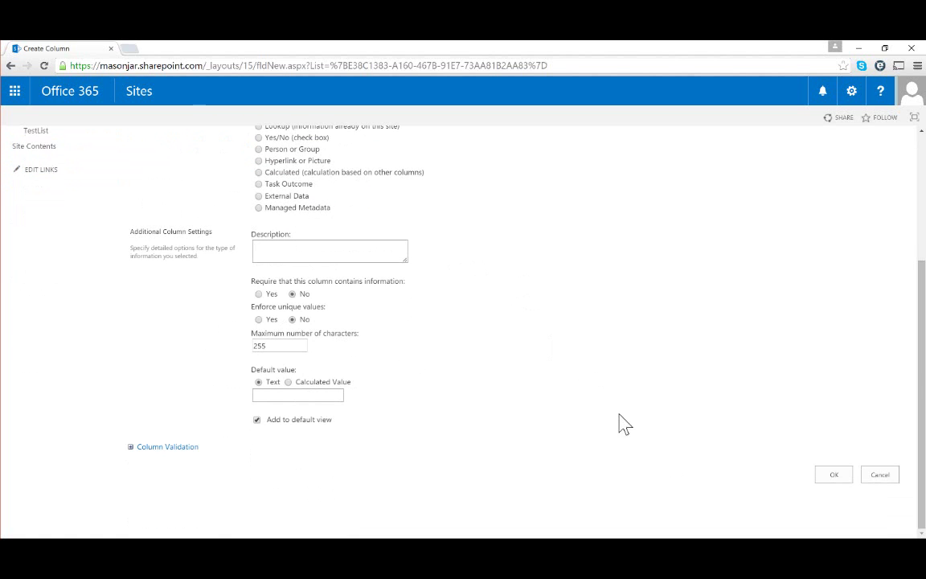
left_click(833, 474)
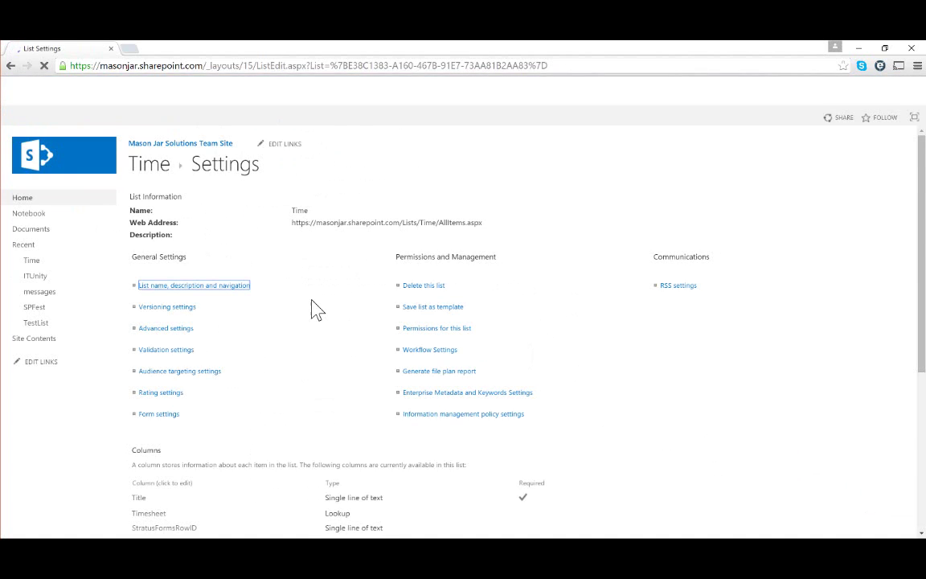
scroll(313, 310, "down", 1)
scroll(314, 310, "down", 1)
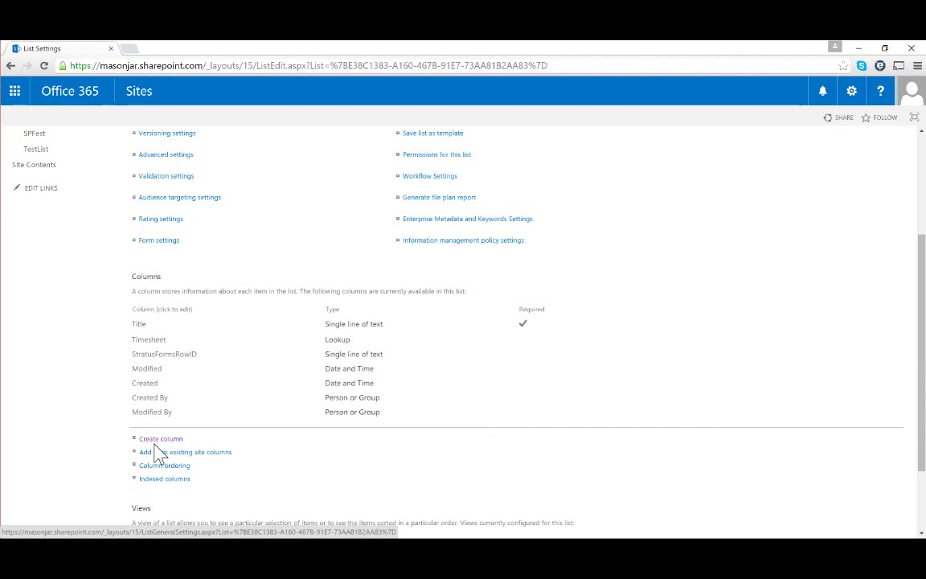
Add a single line of text column named Project
left_click(161, 438)
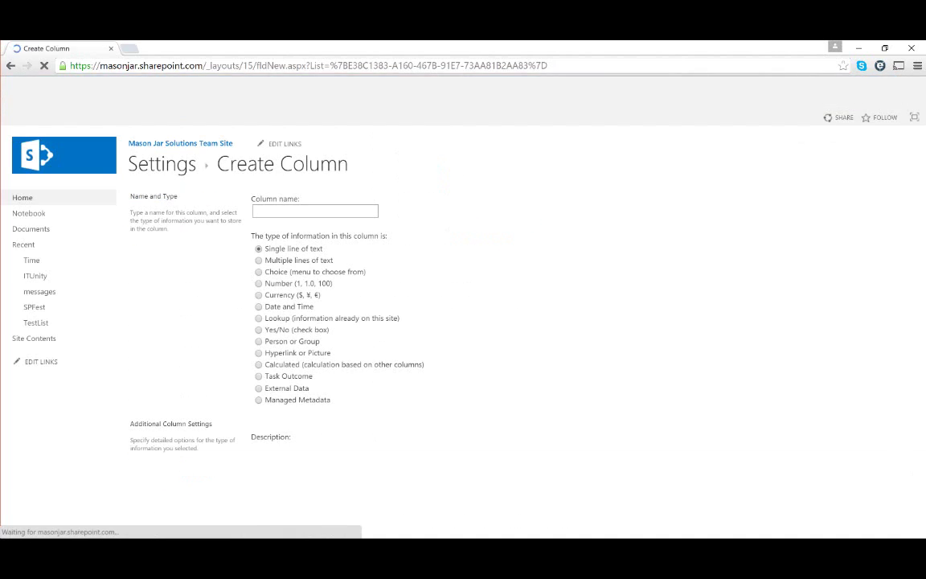
type("H")
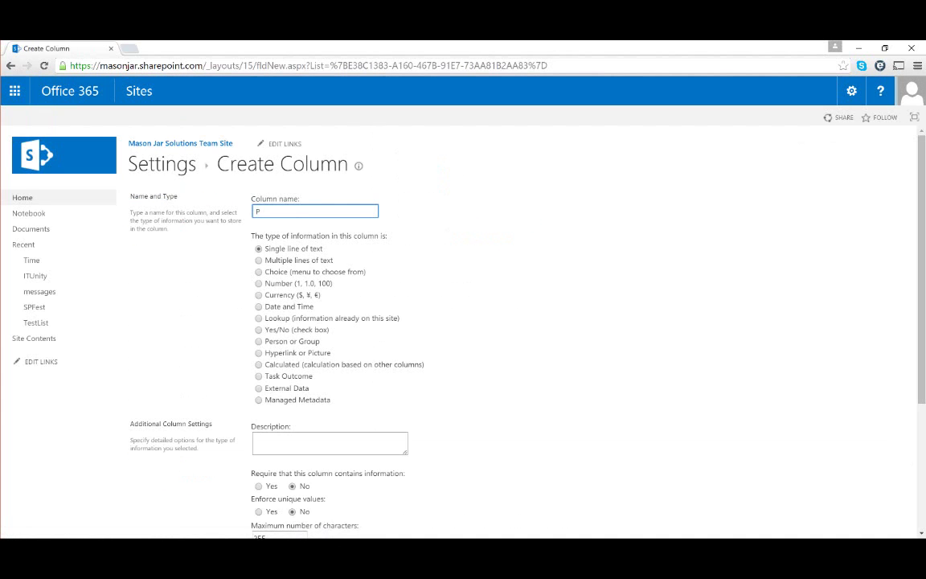
type("roject")
scroll(575, 287, "down", 3)
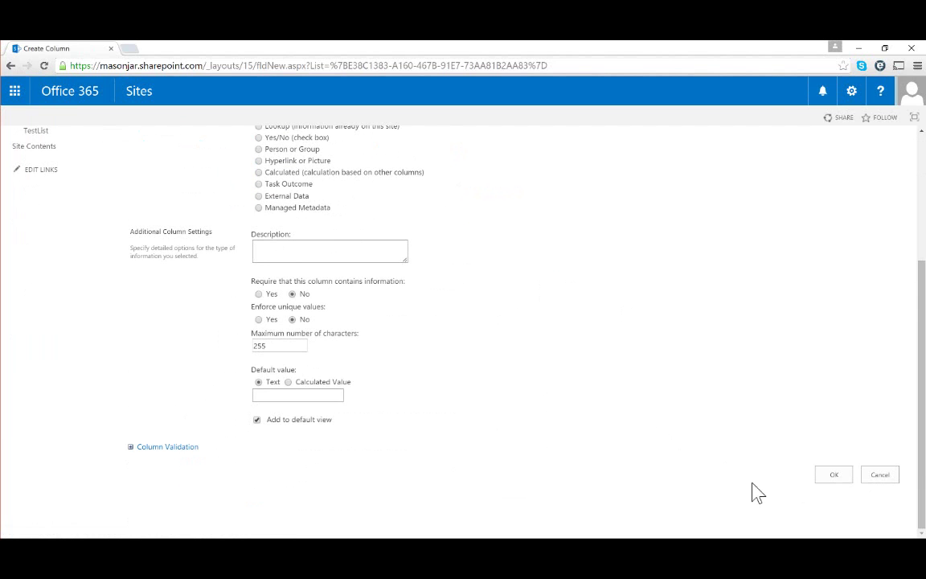
left_click(833, 474)
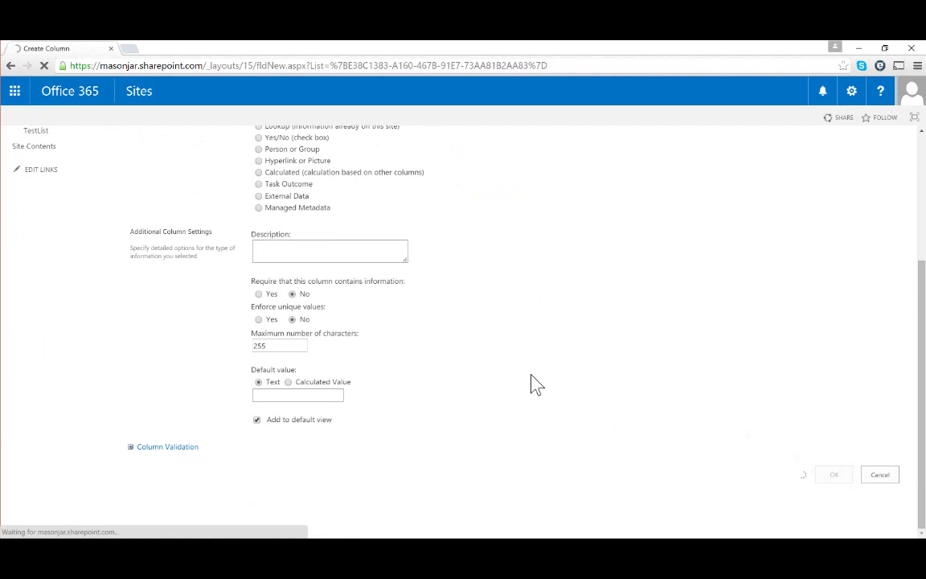
Add a Number column named monday
scroll(188, 407, "down", 3)
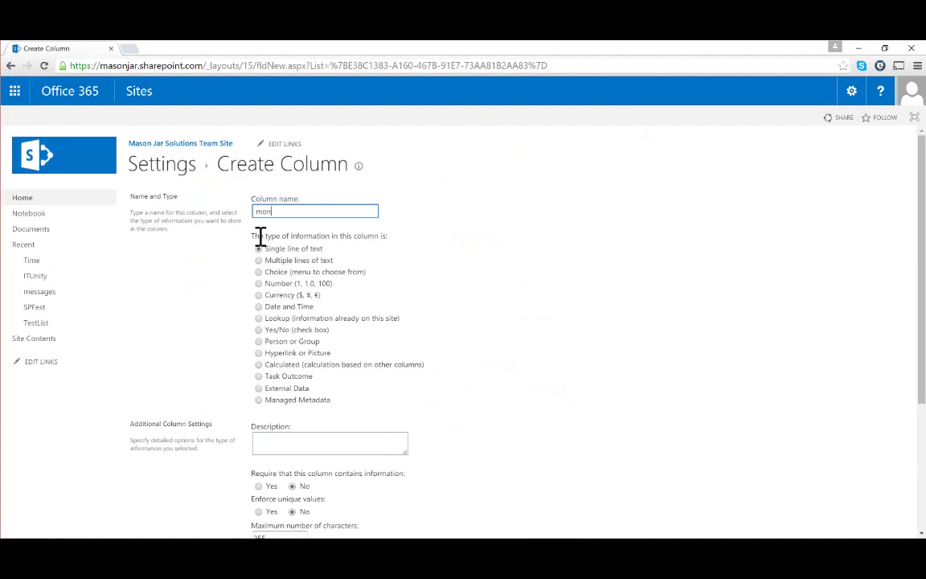
type("day")
left_click(259, 283)
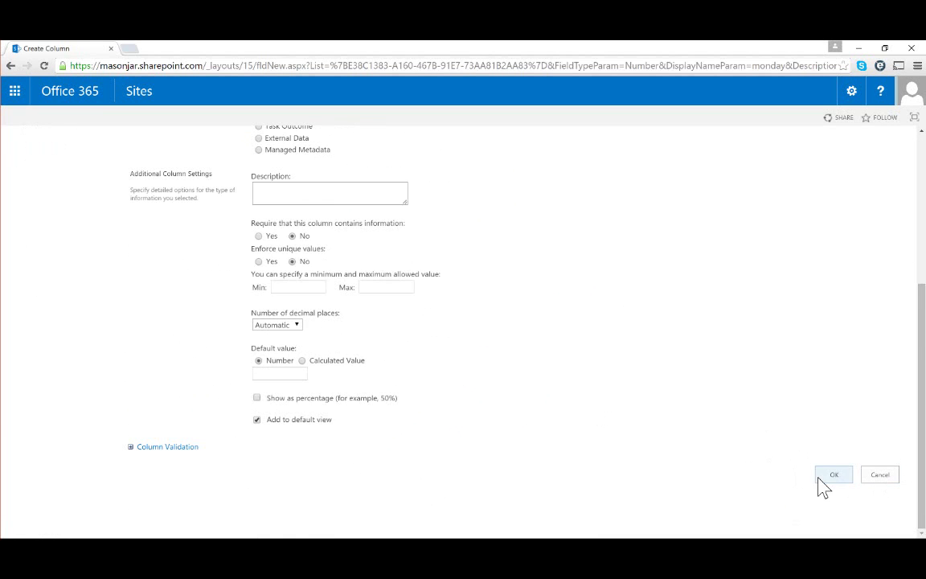
left_click(818, 478)
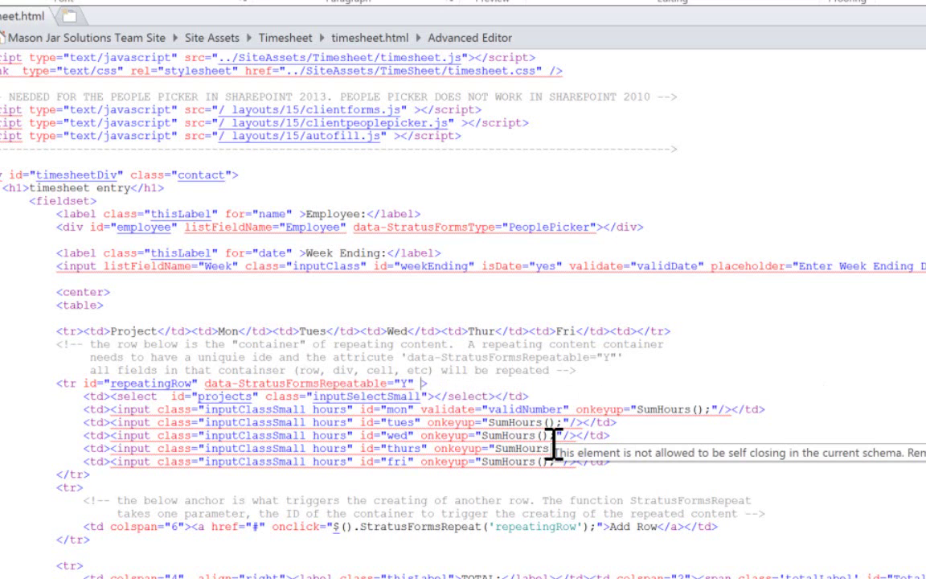
Add data-StratusFormsChildList="Time" to the repeatingRow table row tag
type("data")
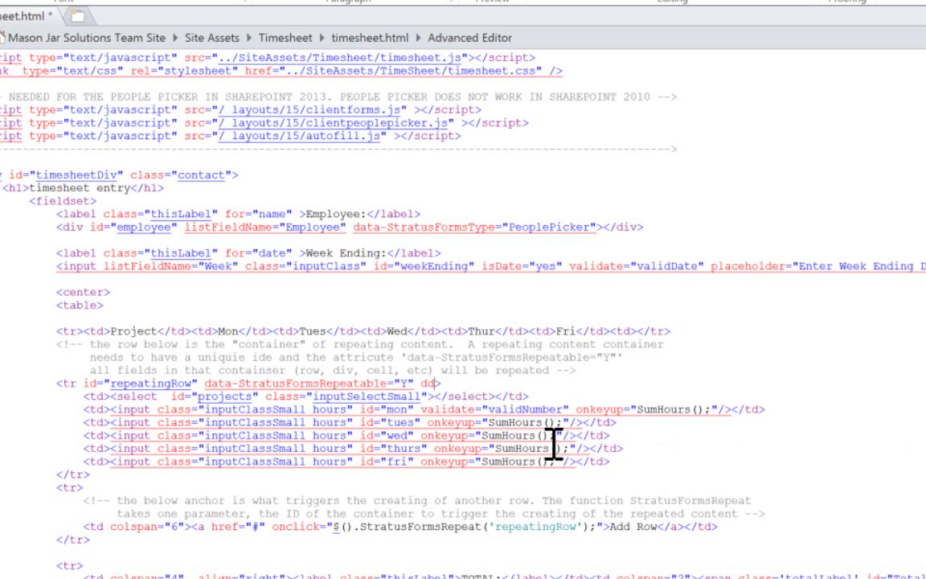
type("-StratusFormsChi")
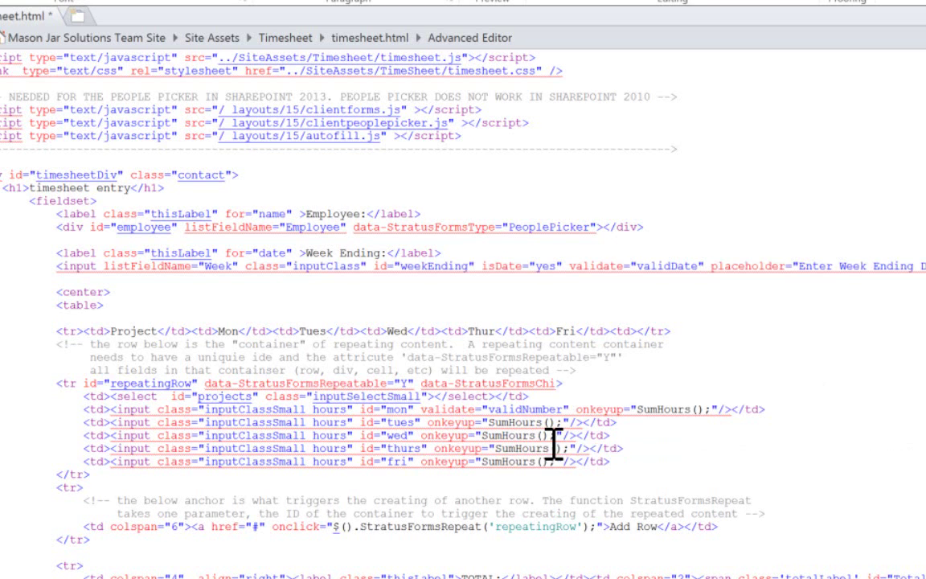
type("ldList=\"Time\">")
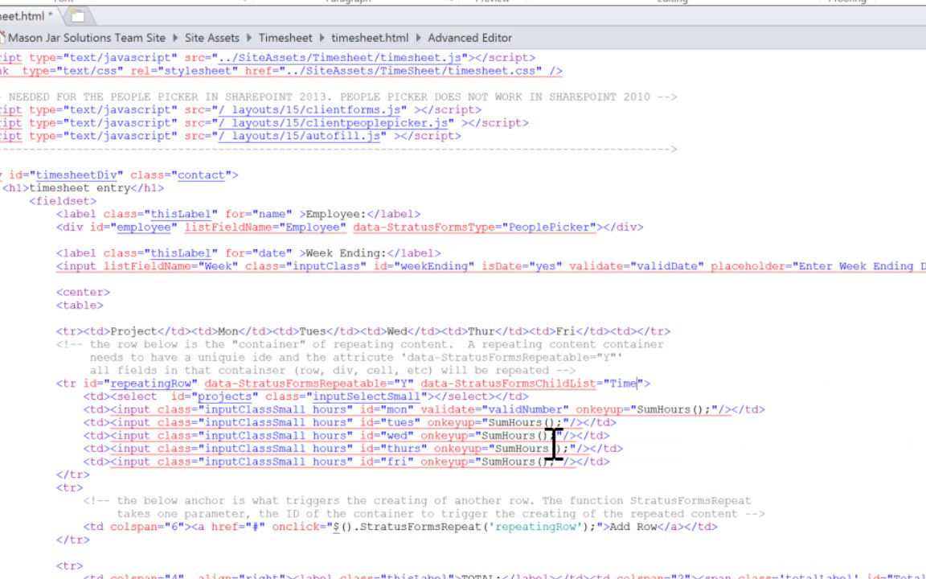
Add listFieldName="Project" to the projects select tag
key("Left")
key("Left")
key("Left")
key("Left")
key("Left")
key("Left")
key("Left")
key("Left")
key("Left")
key("Left")
key("Left")
key("Left")
key("Left")
key("Left")
key("Left")
key("Left")
key("Left")
key("Left")
key("Left")
key("Left")
key("Left")
key("Left")
key("Left")
key("Left")
key("Left")
key("Left")
key("Left")
key("Down")
key("Down")
key("Down")
type("listFiel")
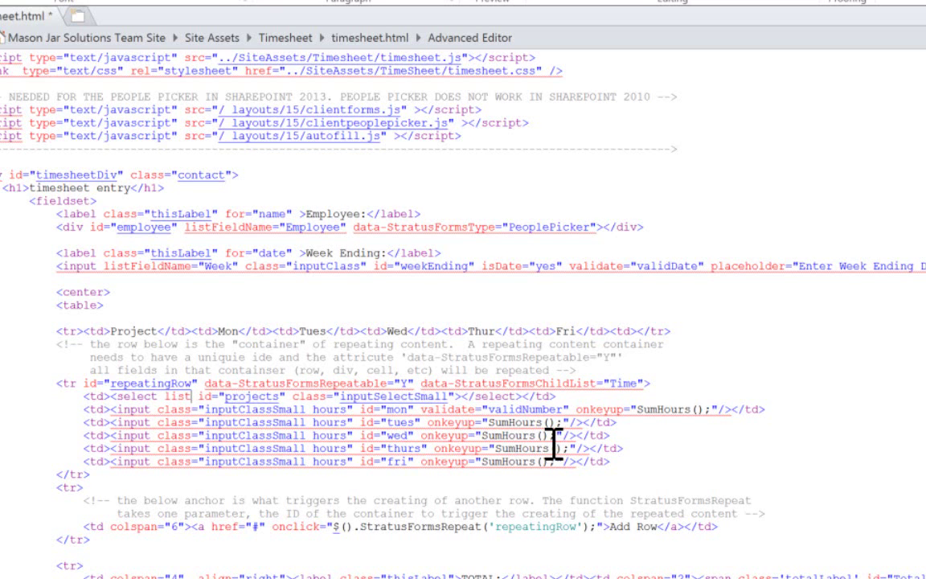
type("dName=")
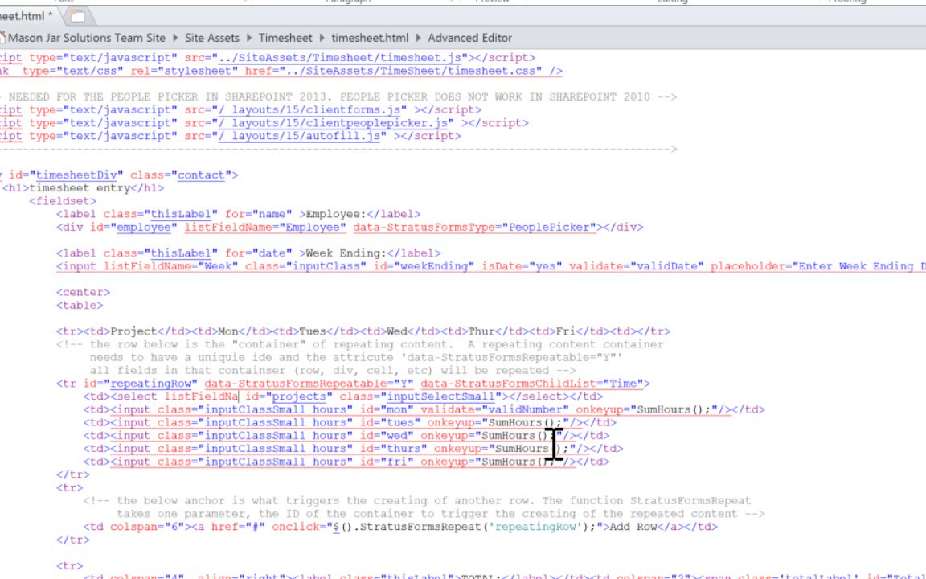
type("\"")
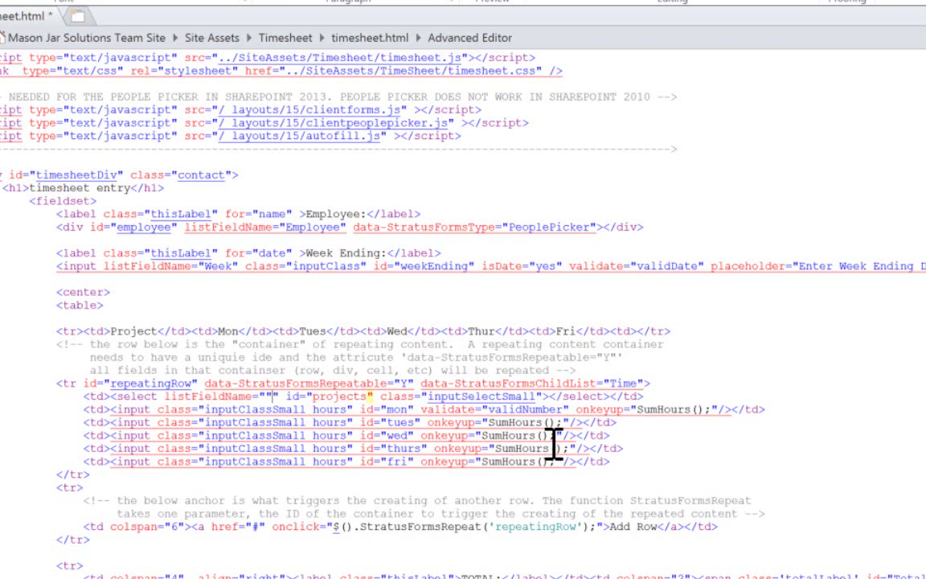
type("Project")
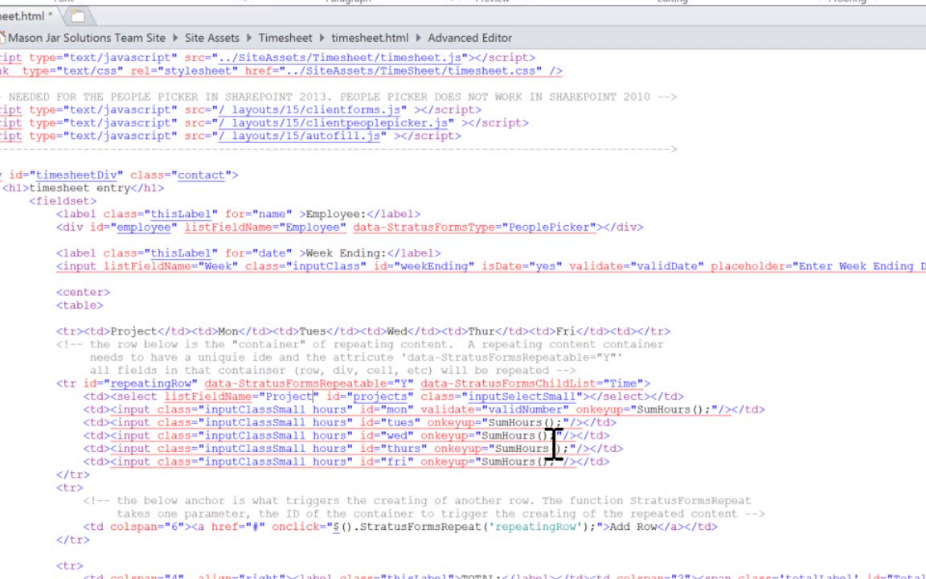
Add listFieldName="monday" to the Monday hours input
key("Down")
key("Left")
key("Left")
key("Left")
key("Left")
key("Left")
key("Left")
key("Left")
key("Left")
key("Left")
key("Left")
key("Left")
key("Left")
key("Left")
key("Left")
key("Left")
key("Left")
key("Left")
key("Left")
key("Left")
key("Left")
type("listfield")
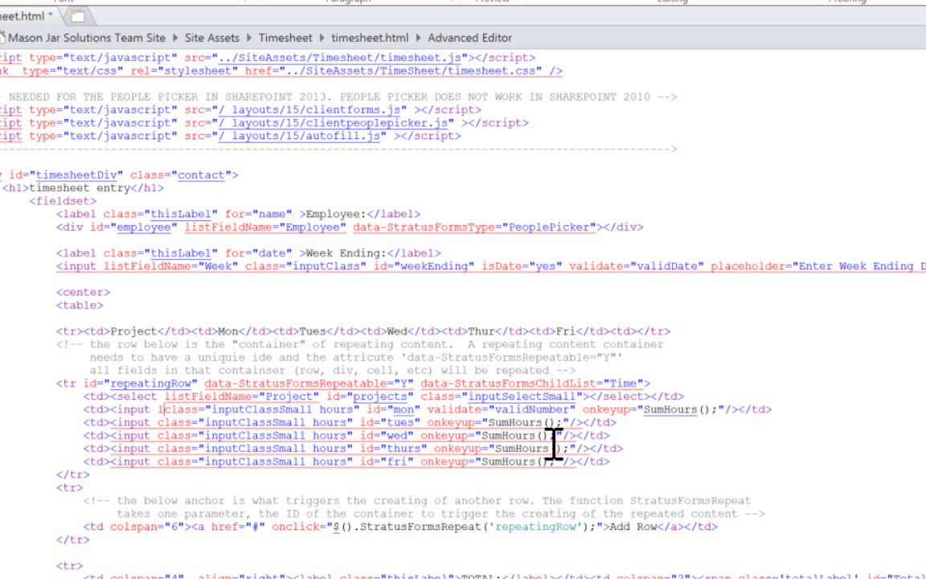
key("BackSpace")
key("BackSpace")
key("BackSpace")
key("BackSpace")
key("BackSpace")
type("FieldName")
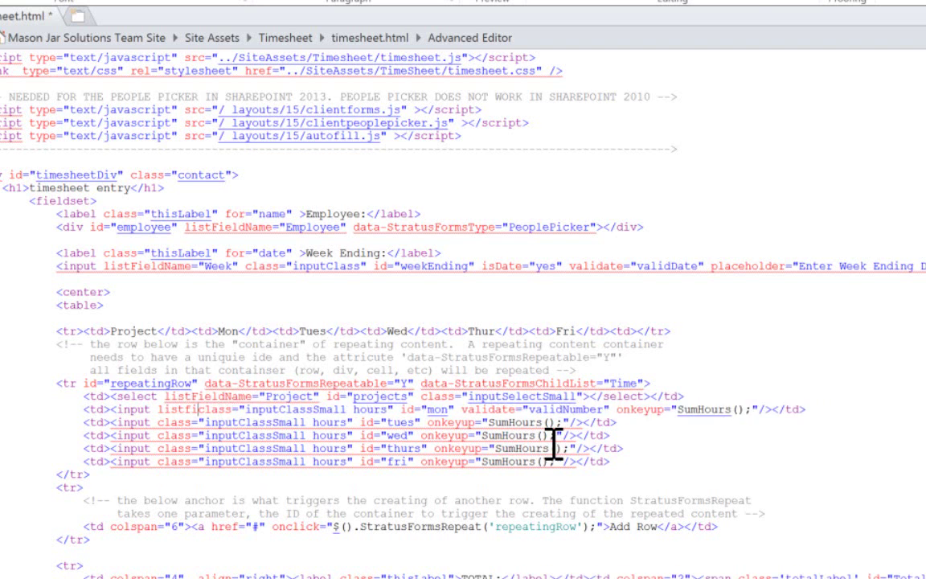
type("=\"\"")
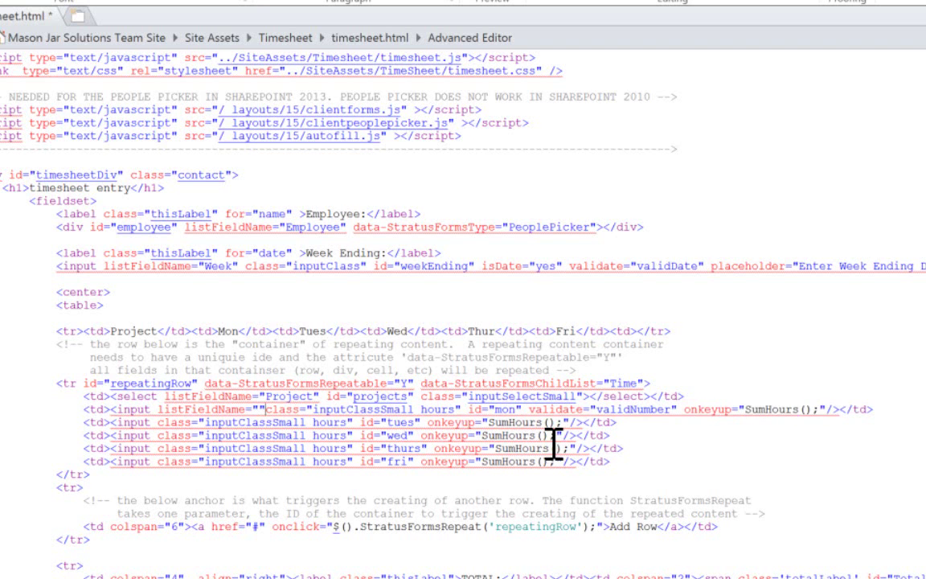
key("Left")
key("Left")
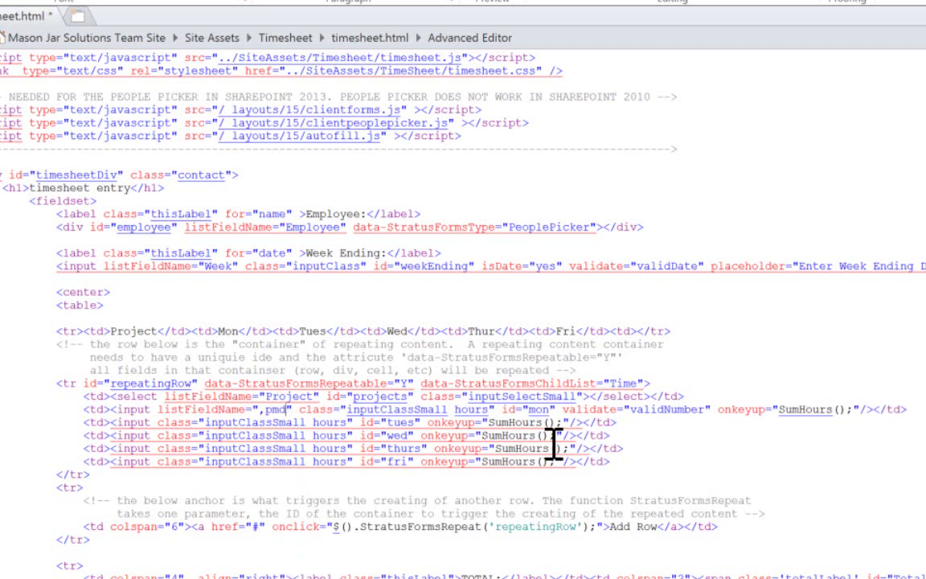
type("monday")
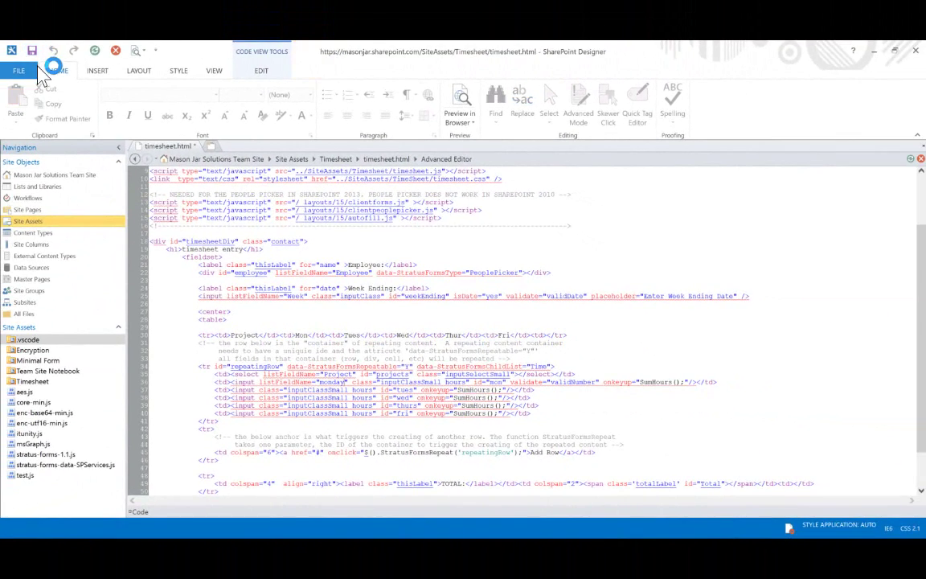
In the browser, change the address from the Time list to the stratus.aspx page
left_click(273, 295)
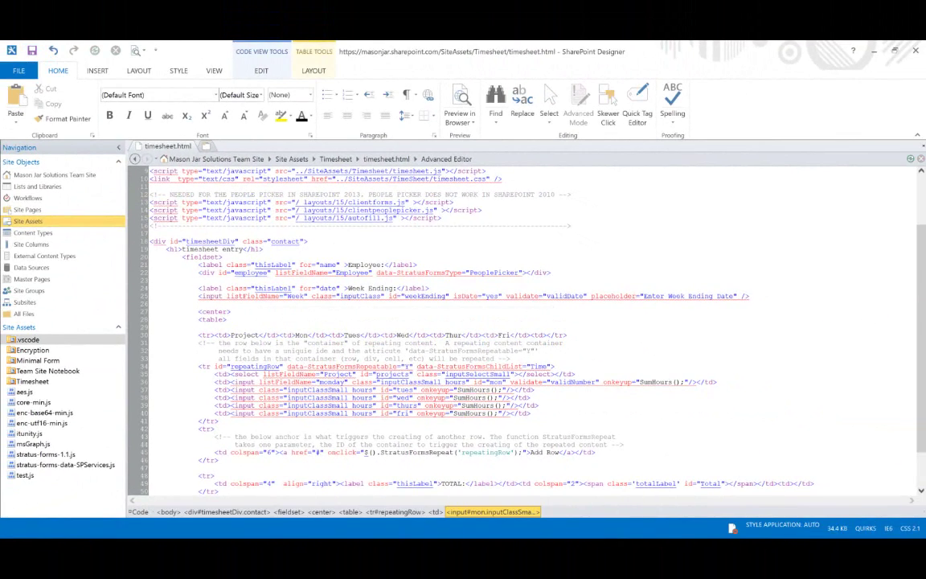
mouse_move(410, 558)
left_click(347, 451)
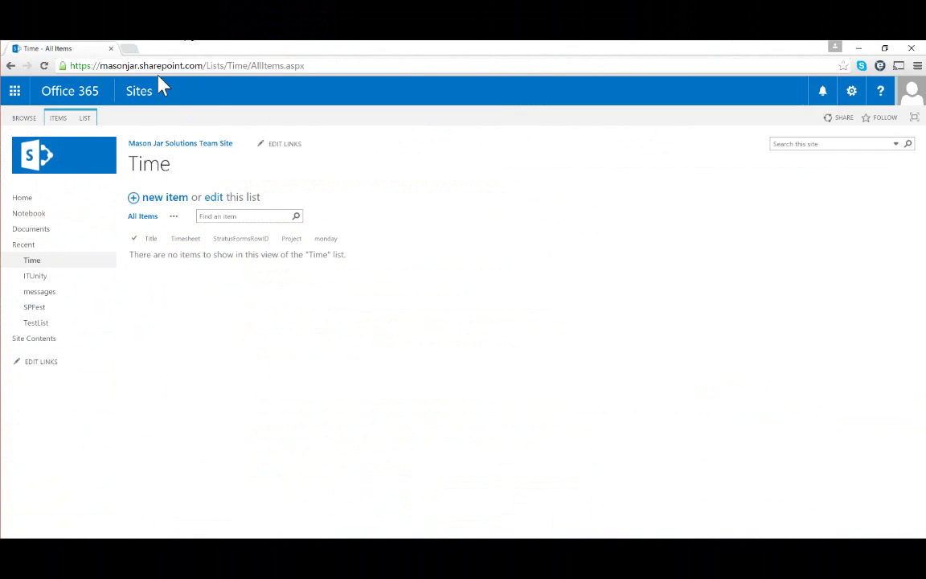
left_click(185, 66)
double_click(215, 65)
left_click_drag(234, 65, 428, 49)
key("BackSpace")
type("str")
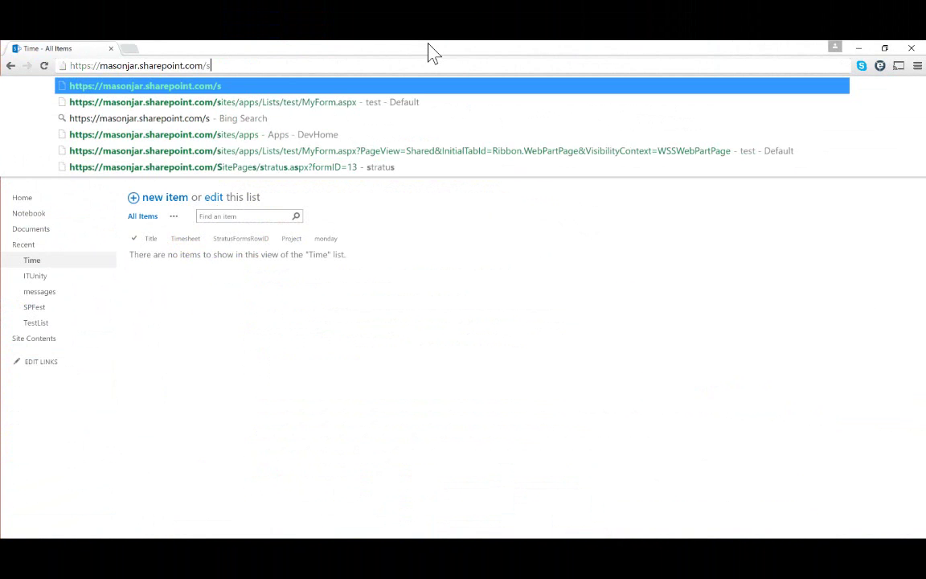
key("BackSpace")
key("BackSpace")
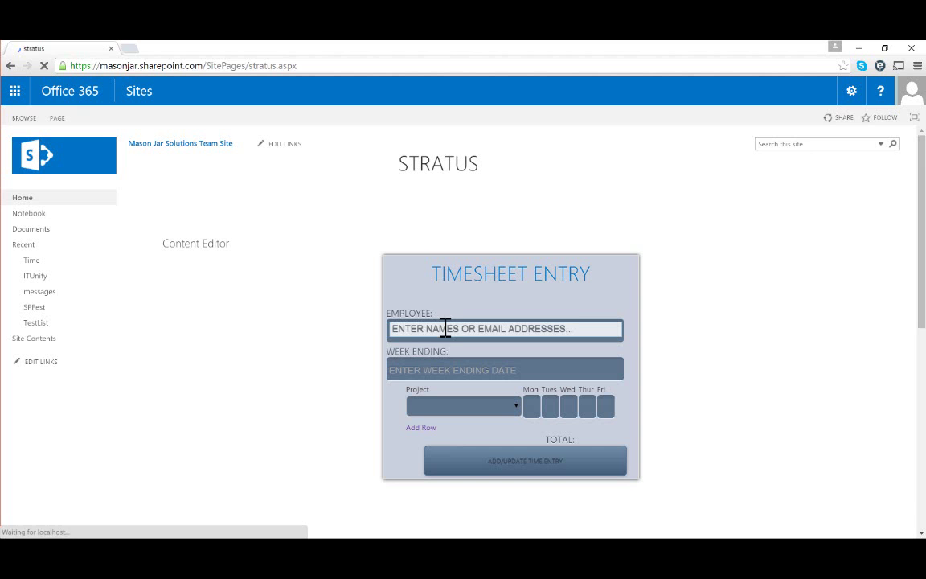
Choose the employee, week ending 01/29/2016, and Project A for the first row
left_click(445, 328)
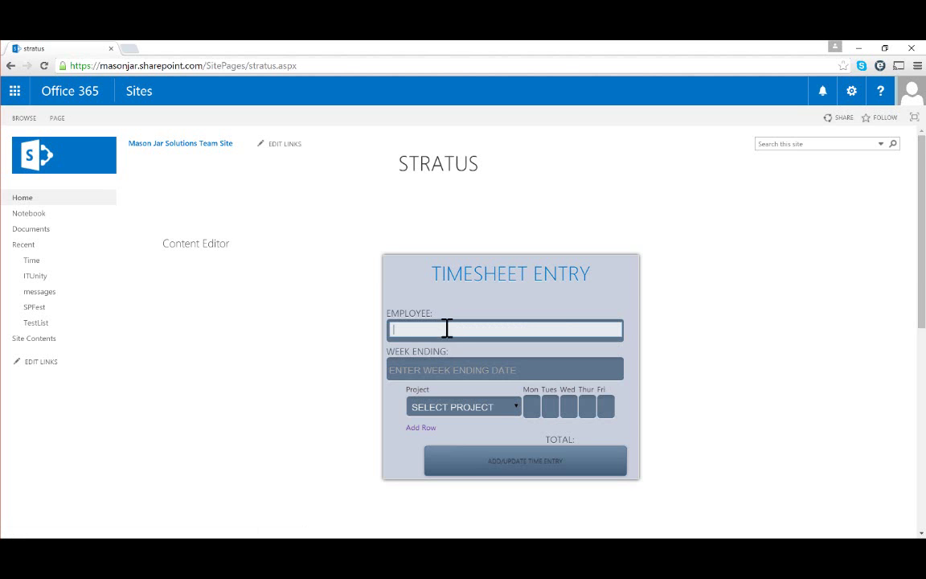
type("ma")
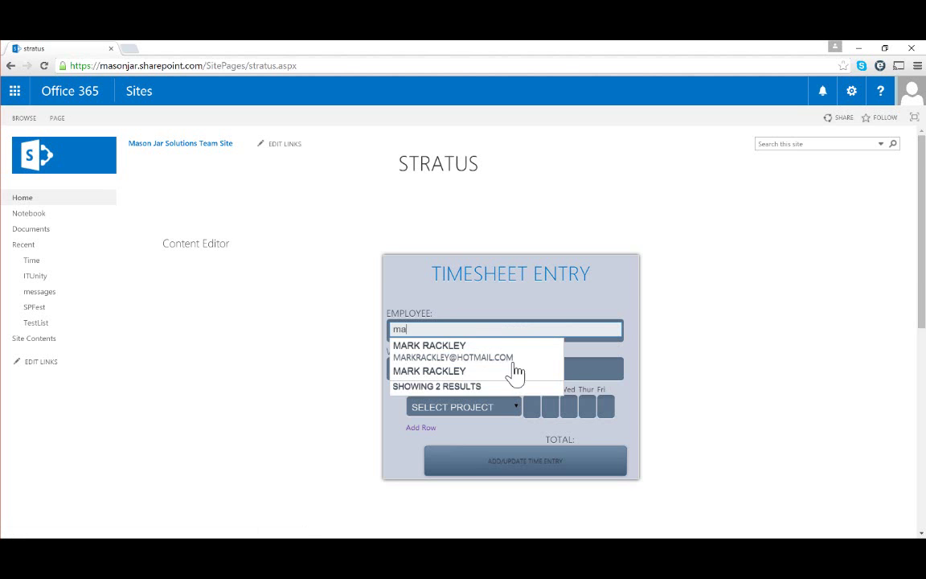
left_click(518, 358)
left_click(502, 368)
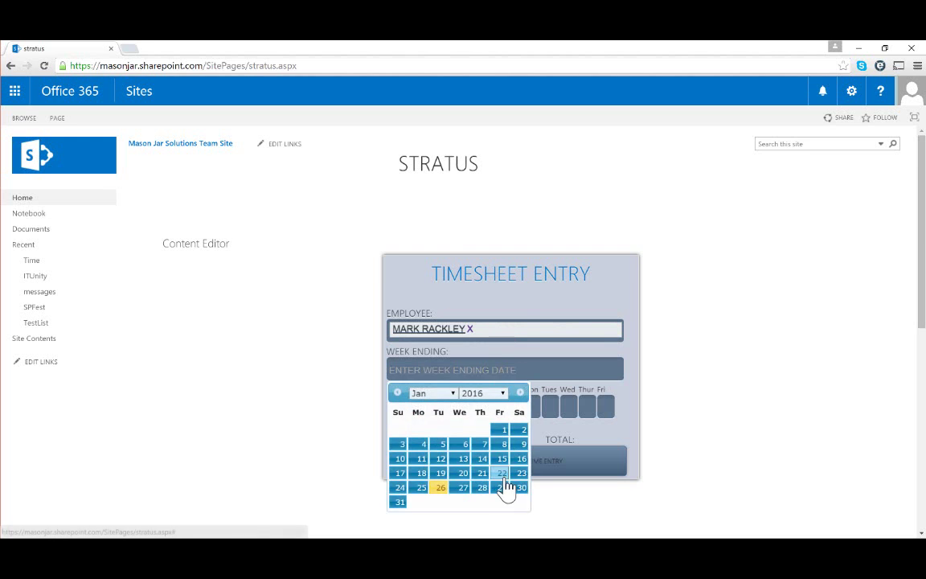
left_click(503, 490)
left_click(480, 408)
left_click(480, 431)
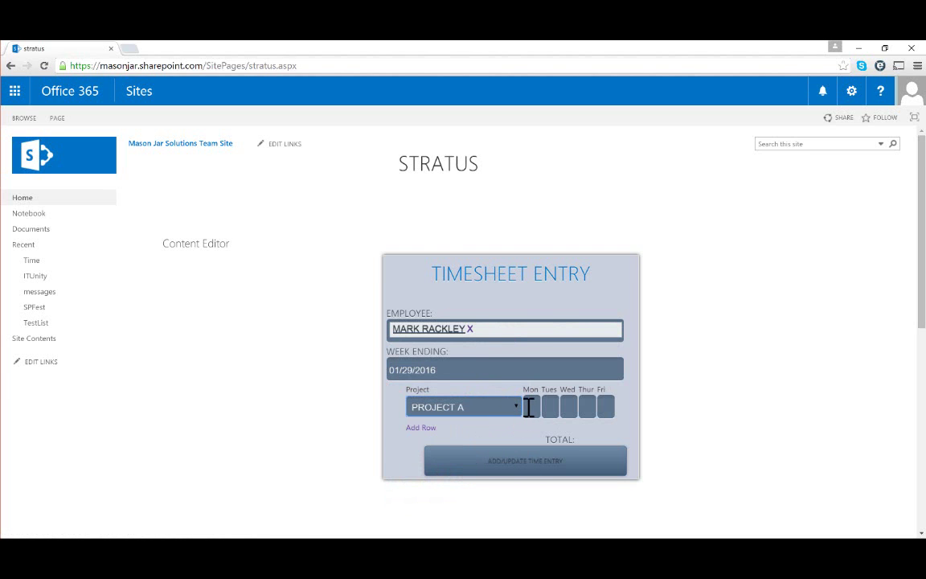
Enter 5 Monday hours, add a second row with Project B, and submit
left_click(532, 406)
type("5")
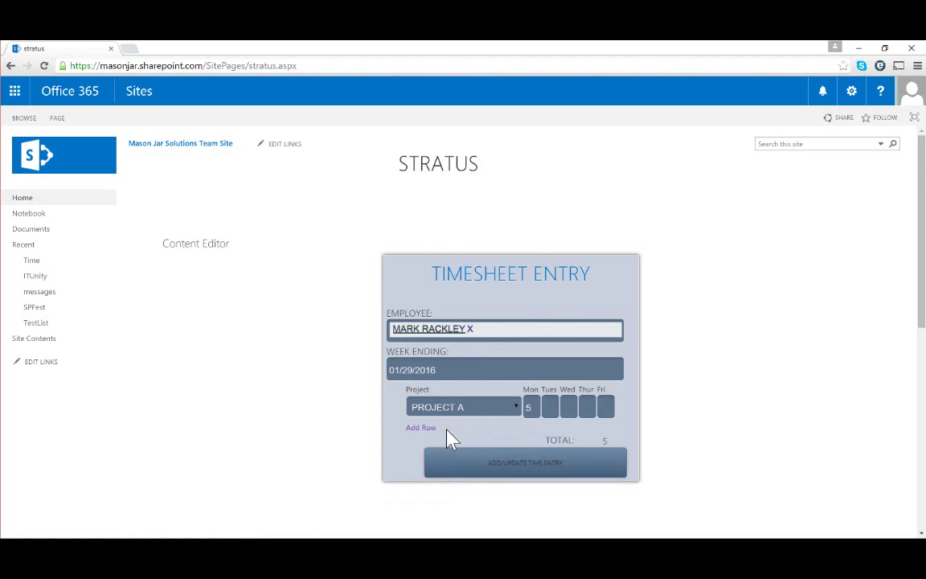
left_click(420, 428)
left_click(444, 434)
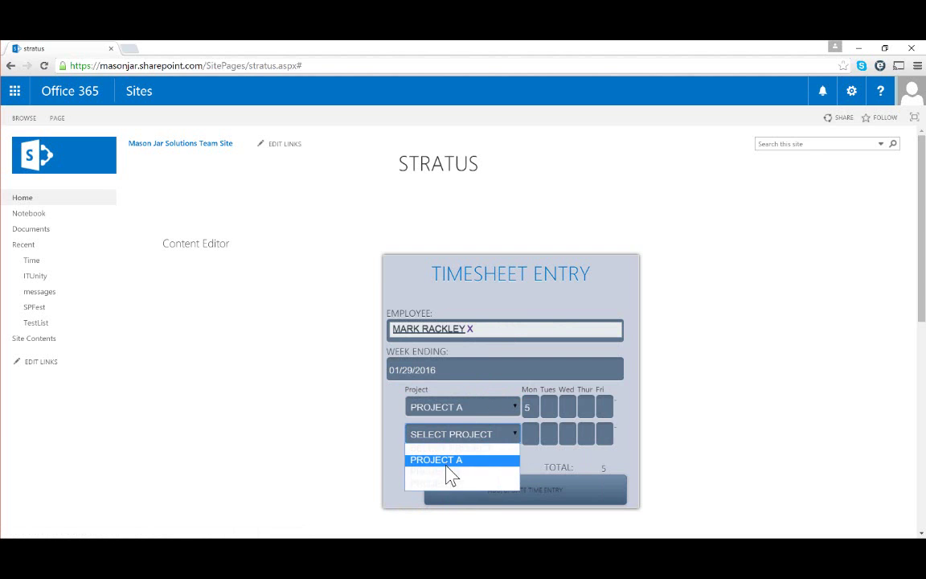
left_click(450, 474)
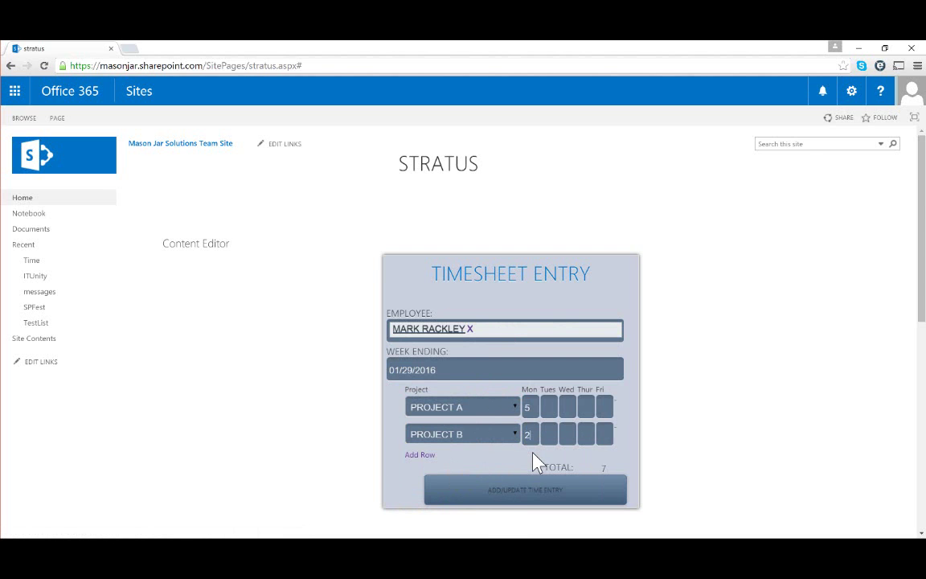
left_click(517, 498)
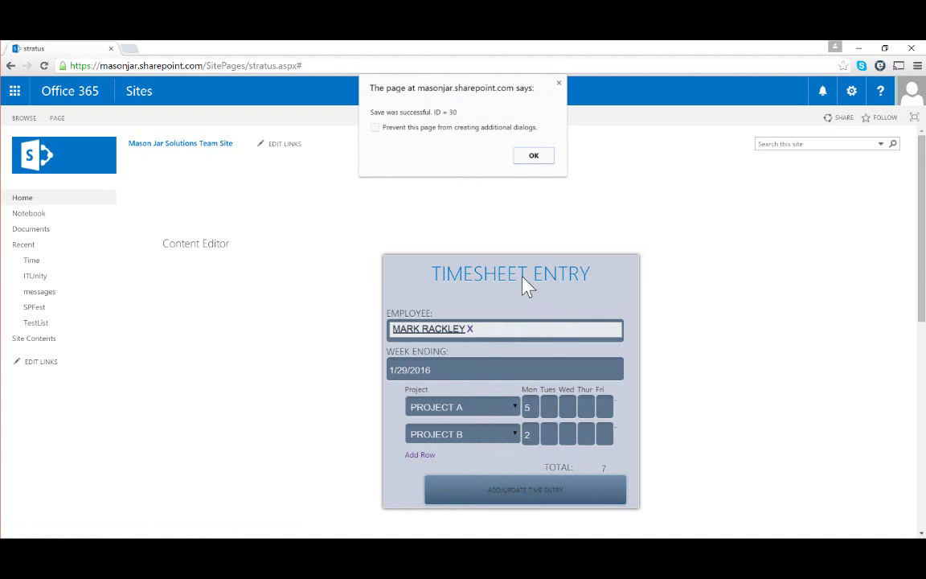
Dismiss the save alert and open the Time list to view the saved rows
left_click(534, 155)
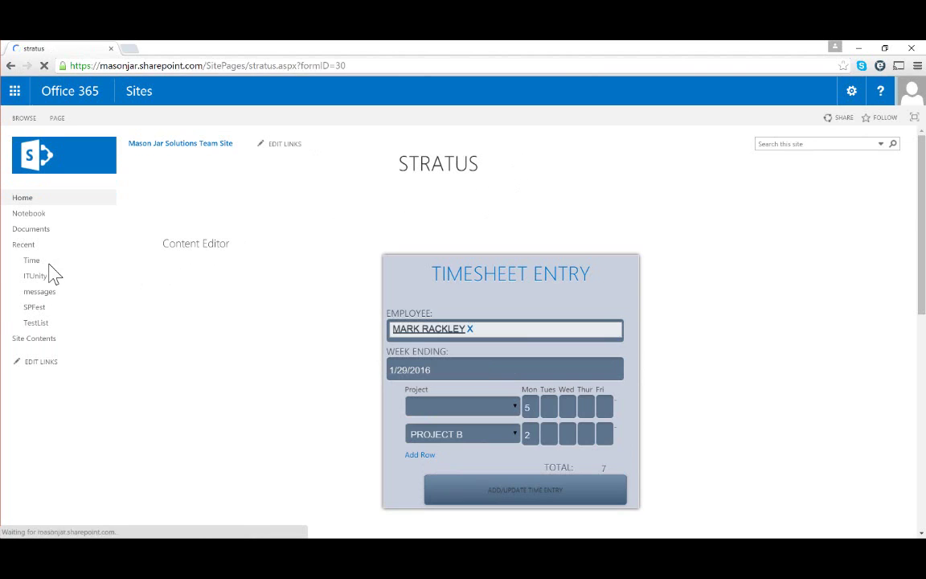
left_click(31, 260)
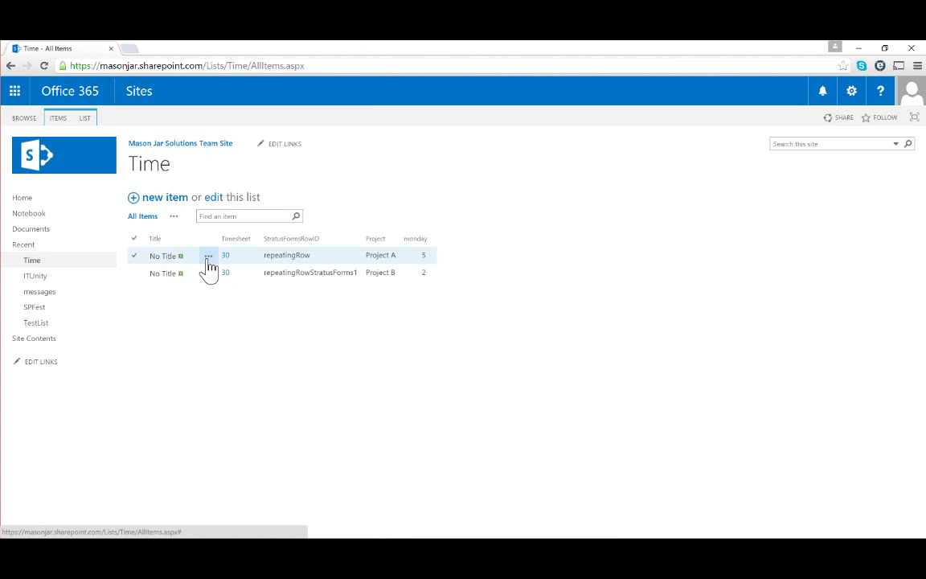
Reload timesheet 30, switch its second row to Project A, and resubmit it
left_click(11, 65)
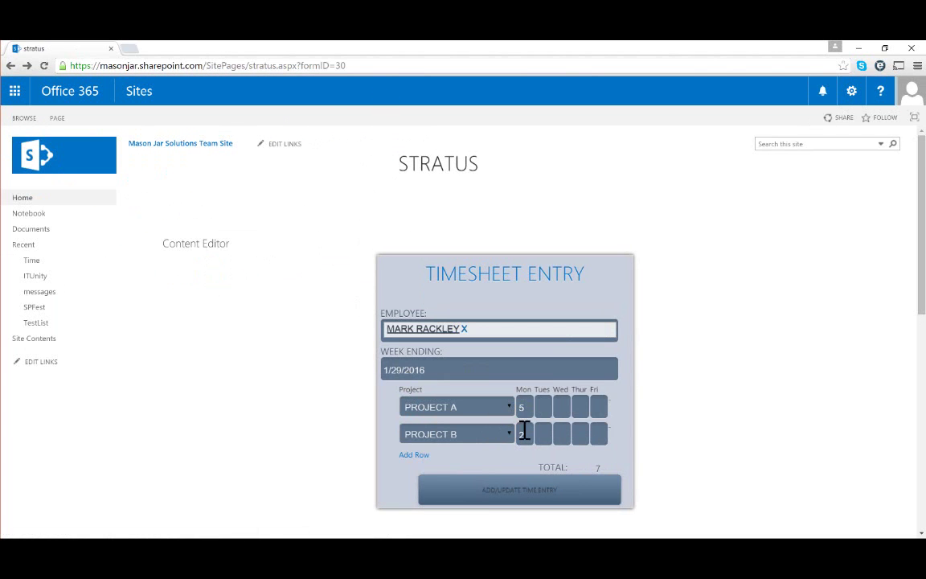
left_click(509, 437)
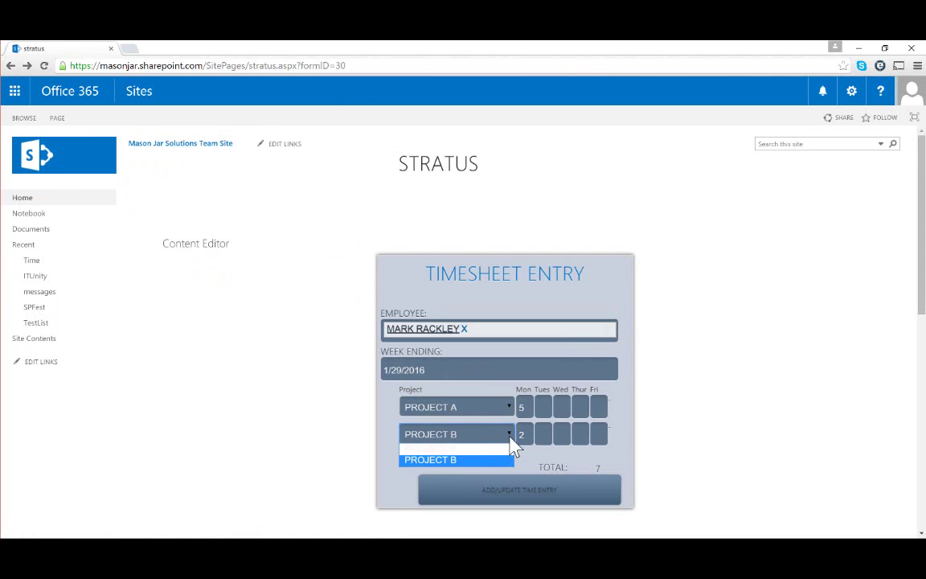
left_click(476, 450)
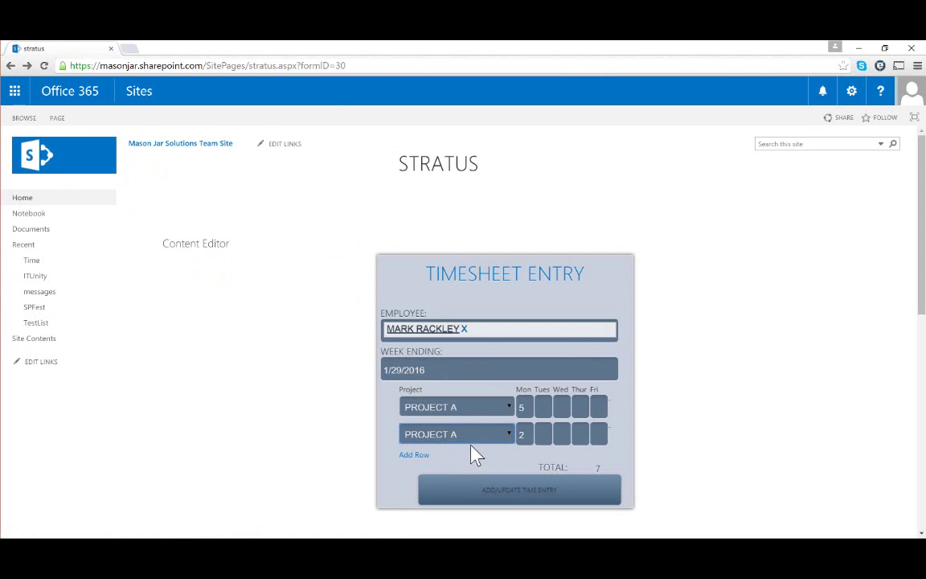
left_click(500, 498)
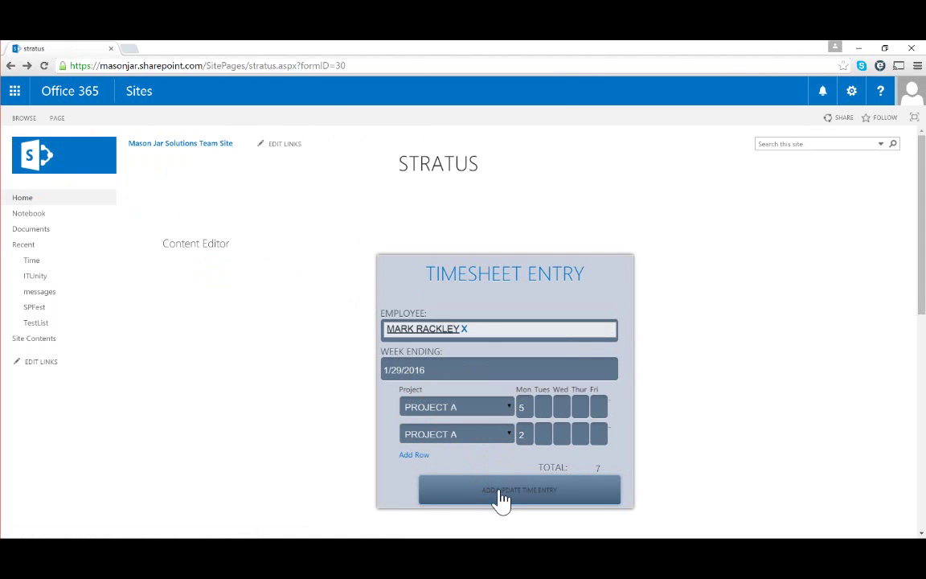
left_click(533, 158)
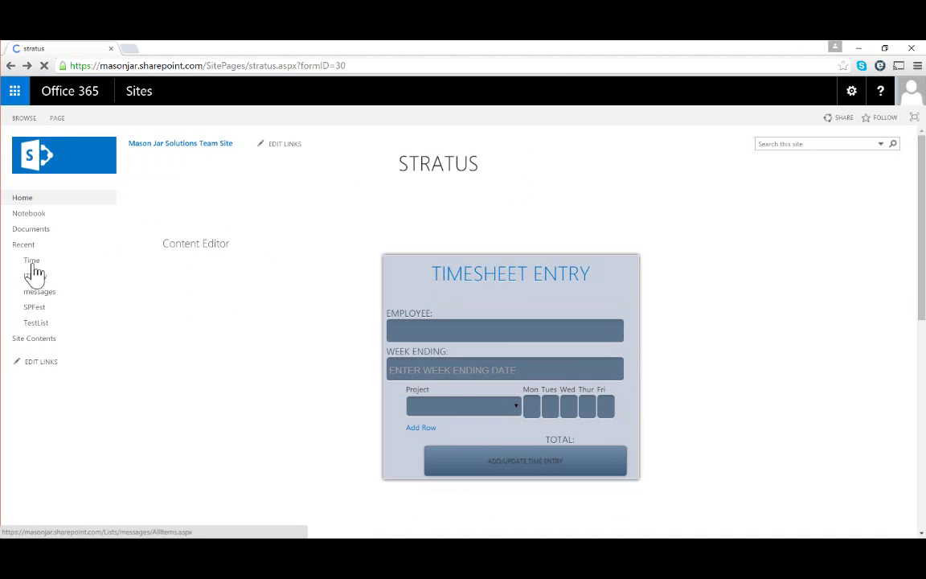
Reopen the Time list from the left navigation
left_click(32, 265)
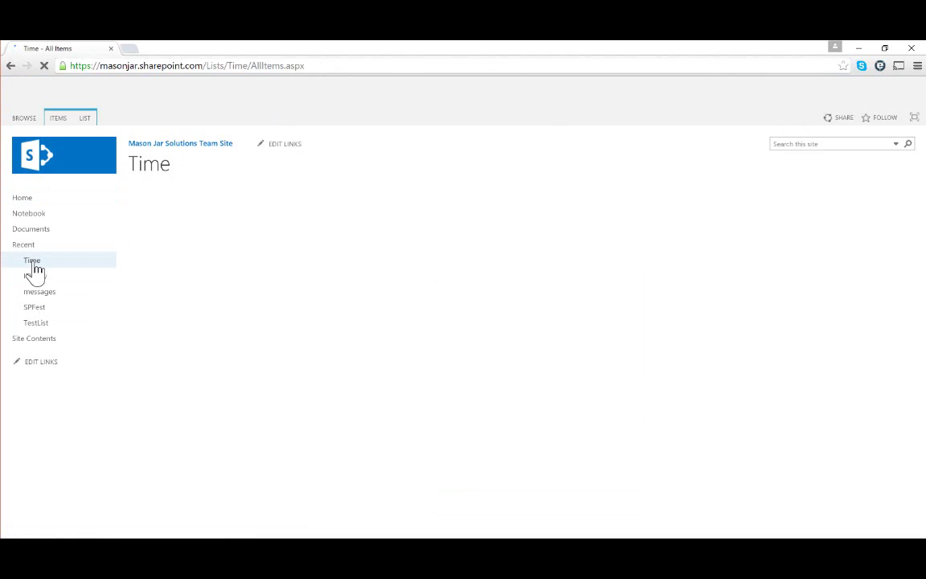